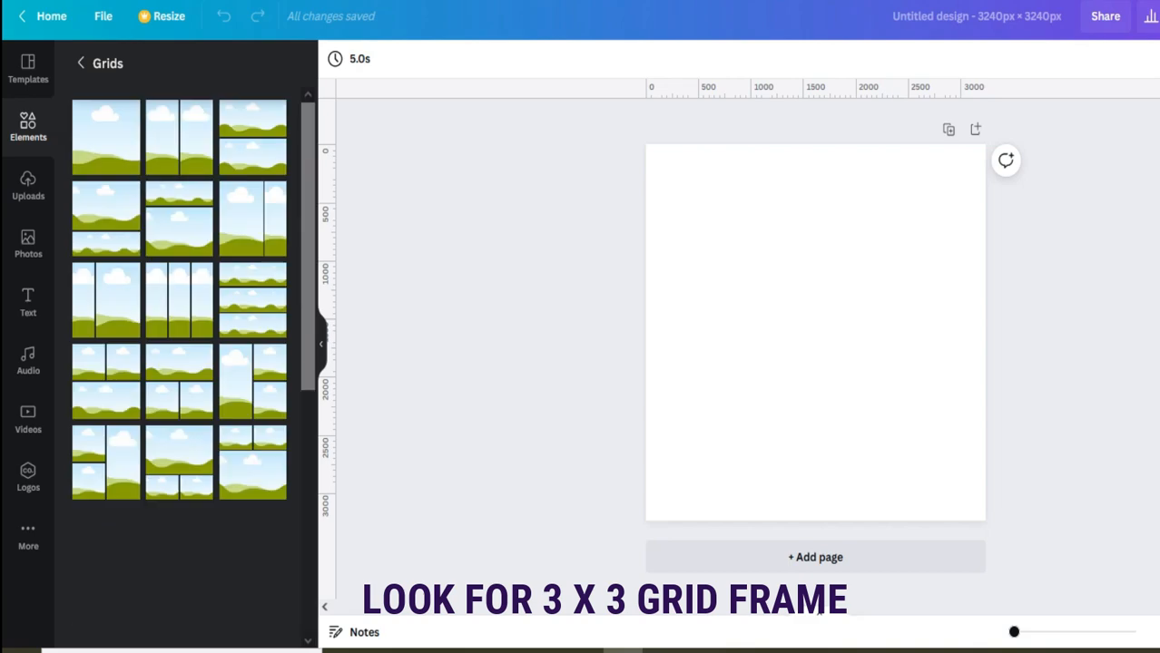
- Find the 3 × 3 layout among the grids and fill the blank page with it
scroll(178, 363, down, 15)
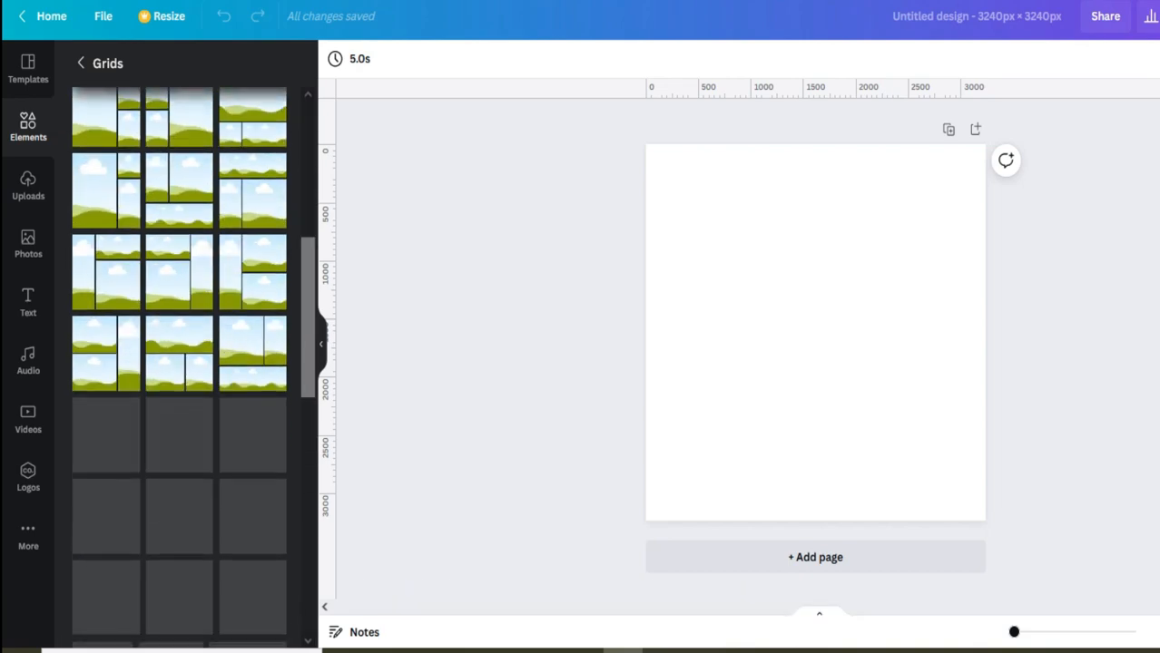
scroll(174, 454, down, 5)
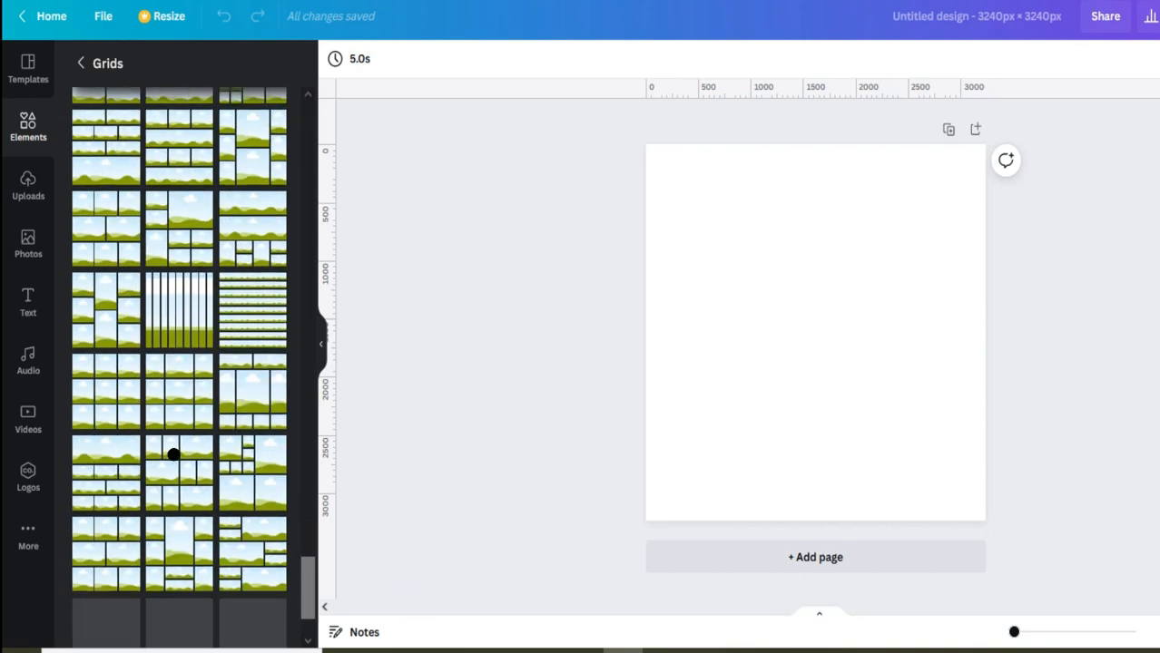
click(106, 392)
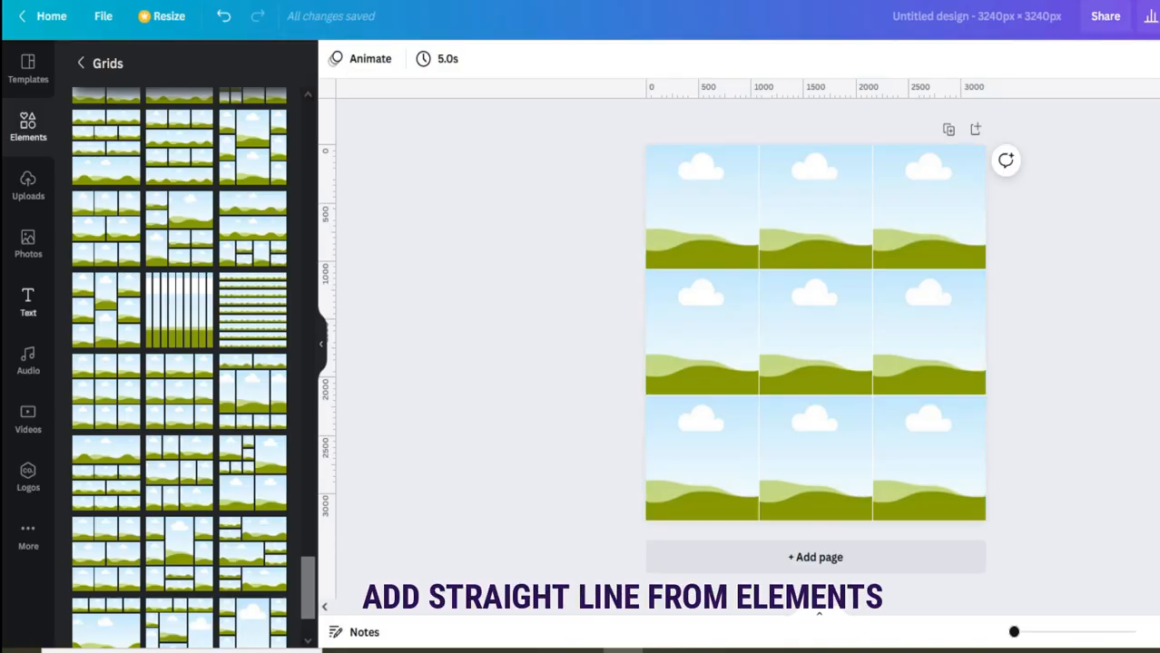
- Add a straight line and stretch it across the page along the grid's upper horizontal division
click(81, 63)
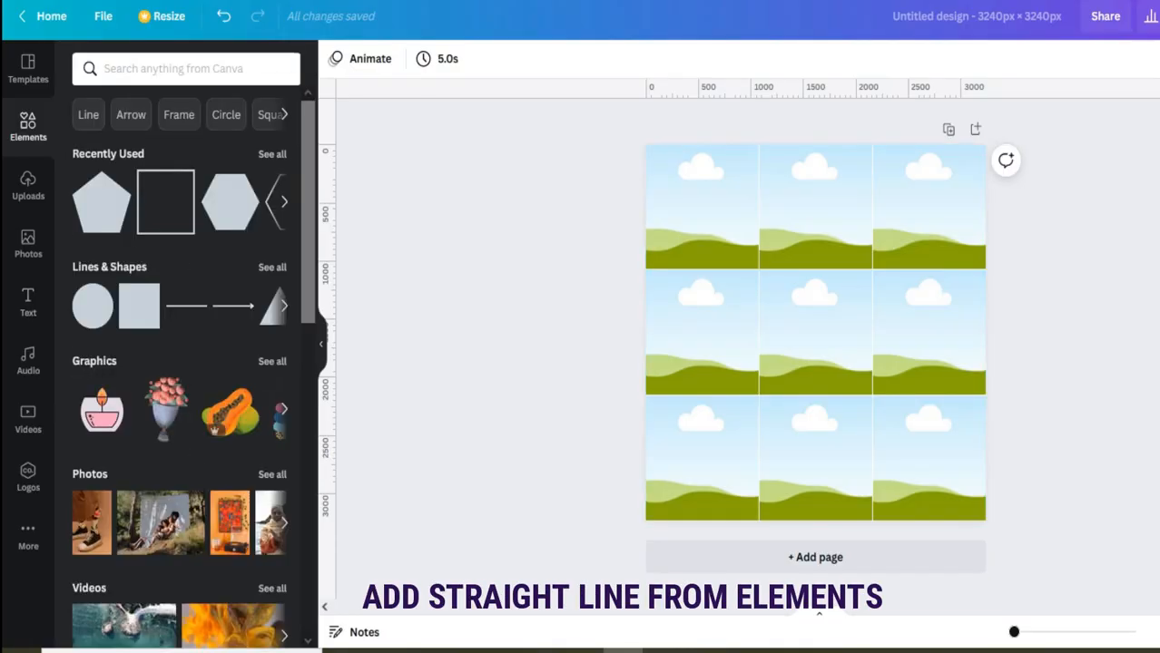
click(186, 306)
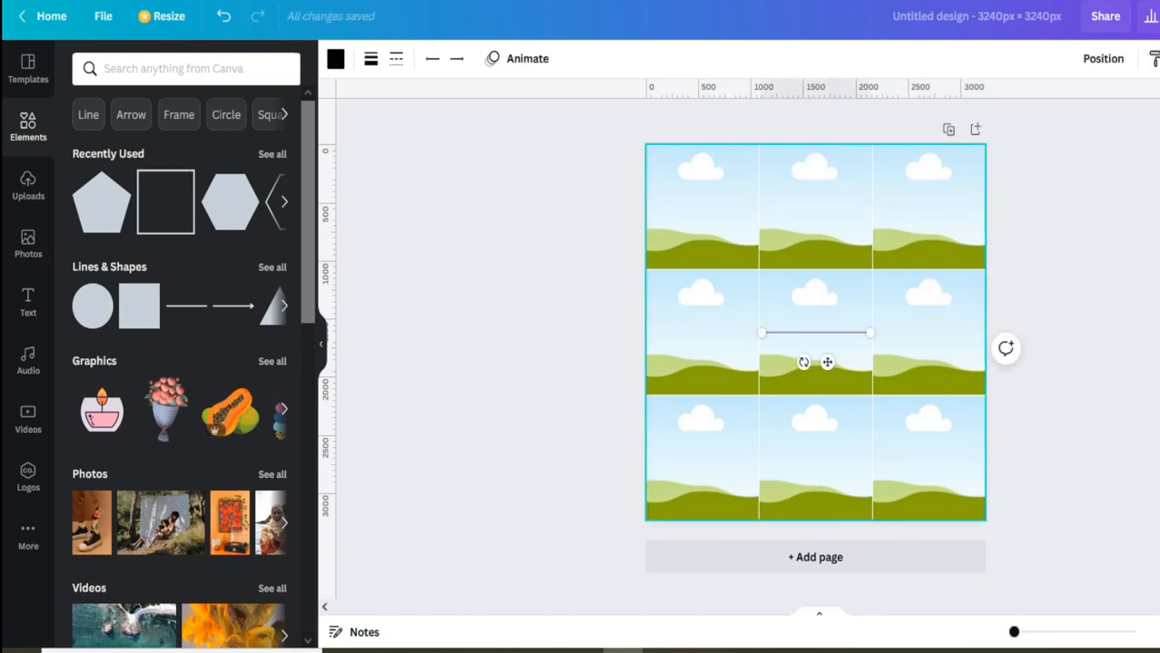
drag(784, 304, 700, 270)
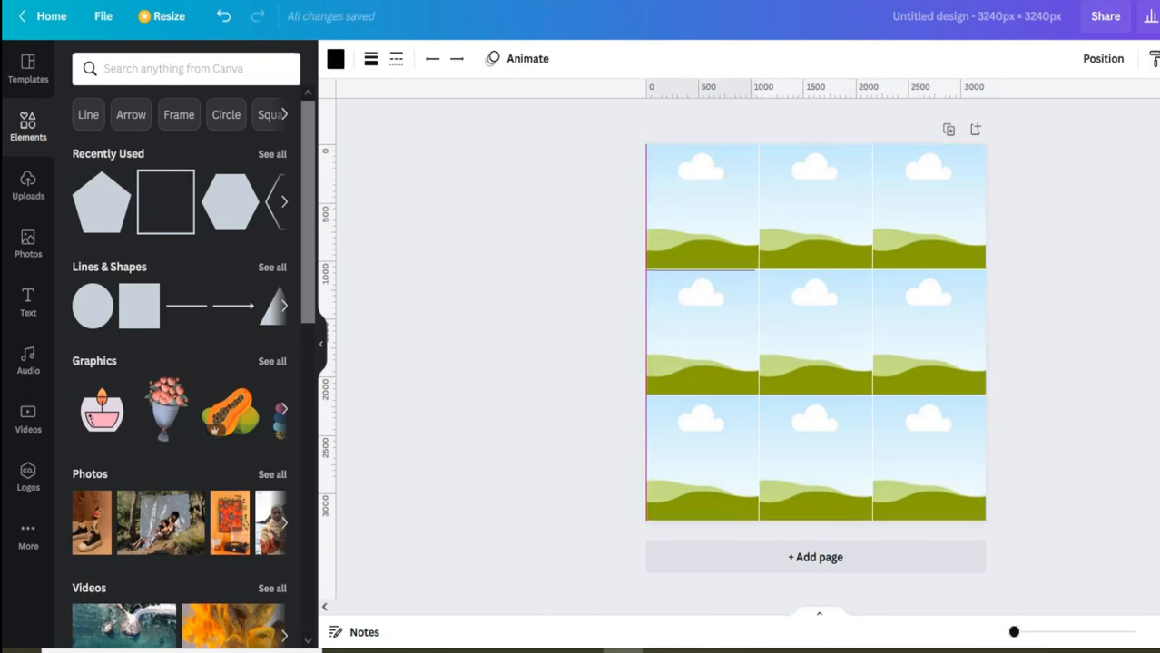
drag(779, 269, 995, 270)
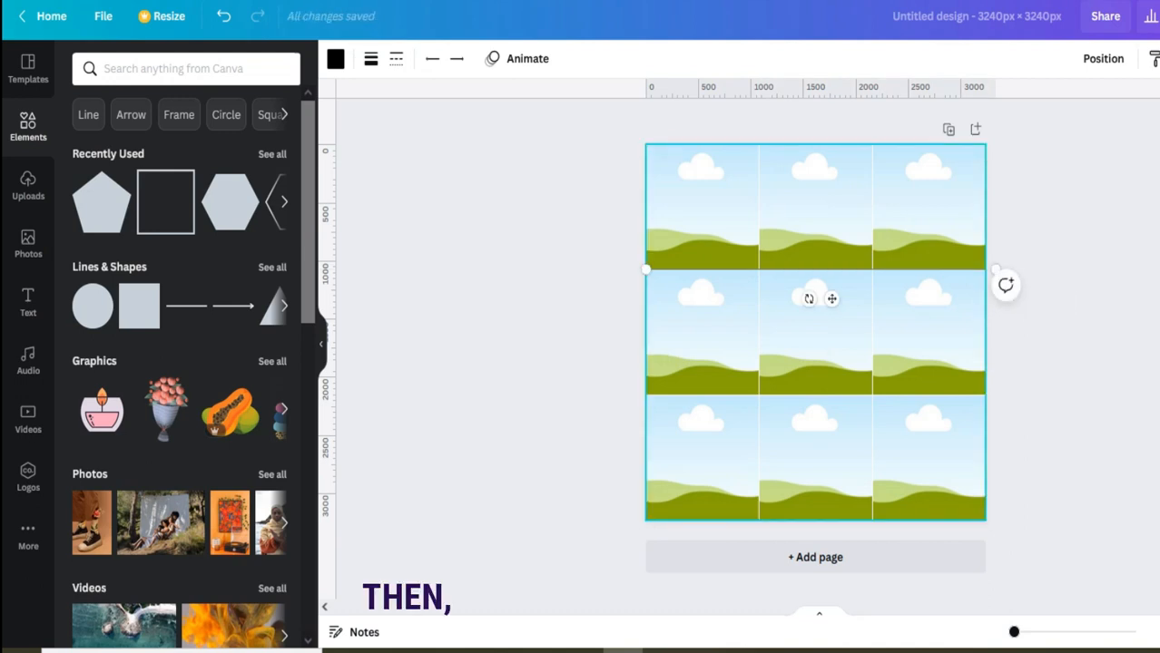
- Duplicate the line to trace the grid's lower horizontal division and both vertical divisions
key(ctrl+d)
drag(834, 301, 794, 427)
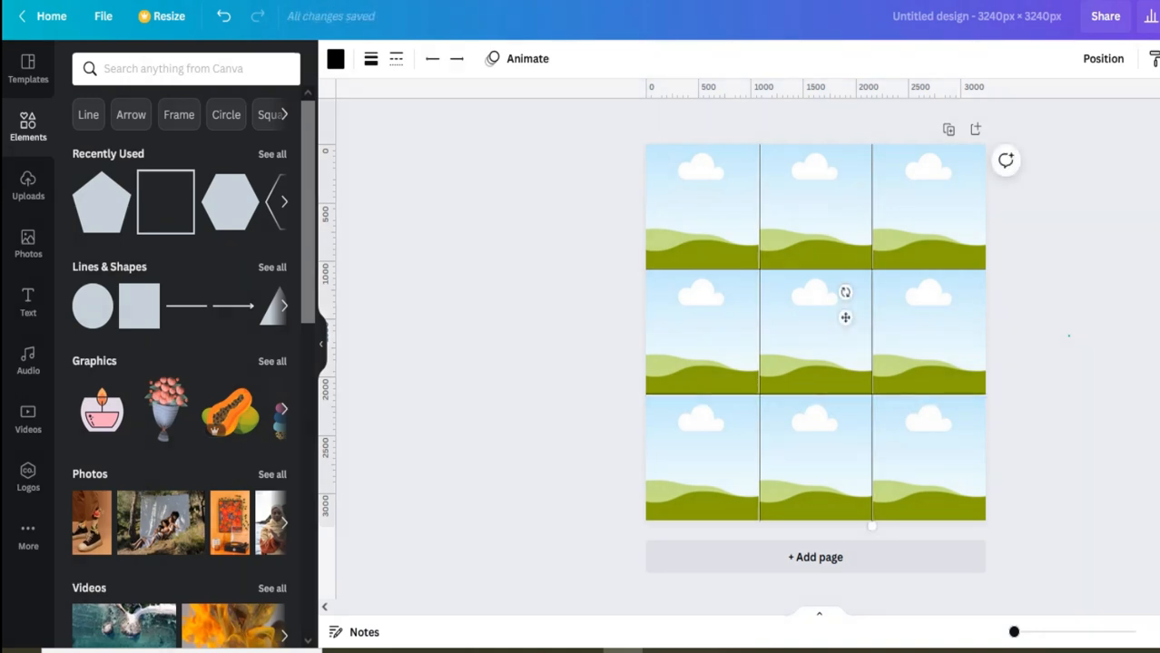
- Delete the 3 × 3 photo grid from beneath the lines
click(1070, 336)
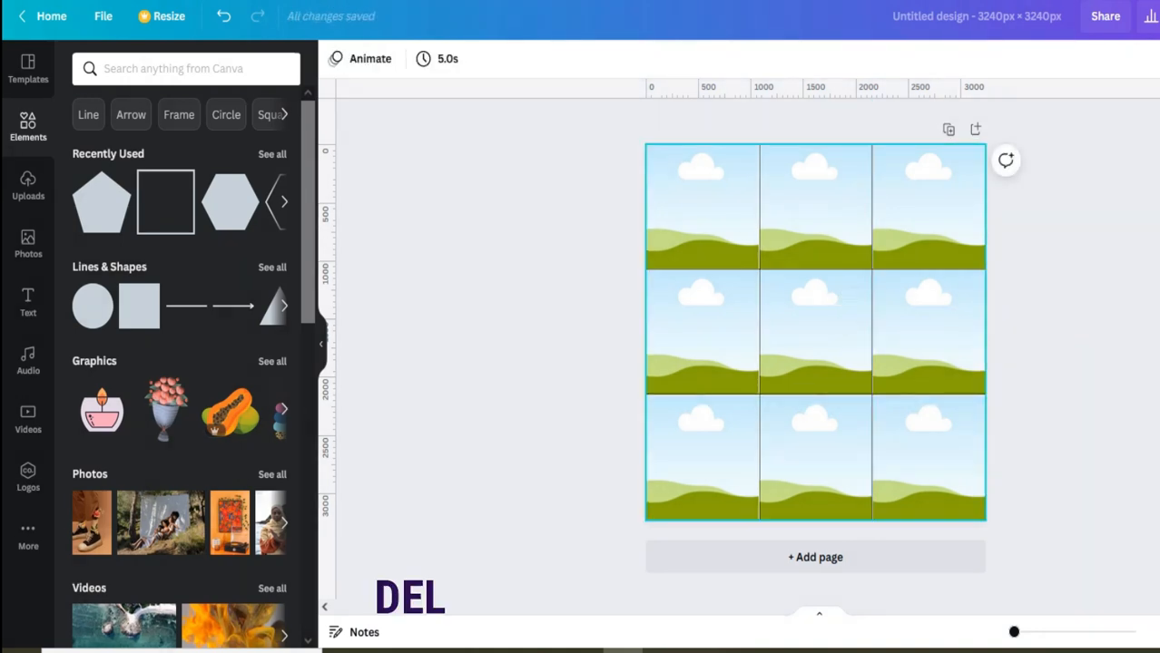
click(703, 207)
key(Delete)
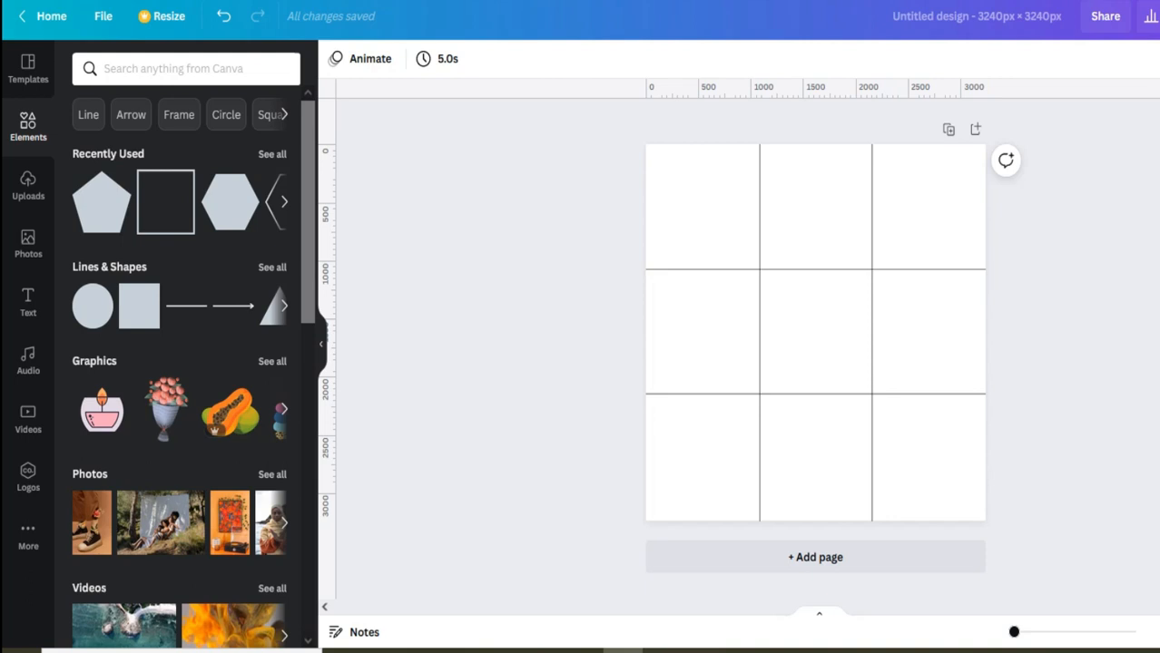
- Browse the sample templates for layout ideas
click(28, 69)
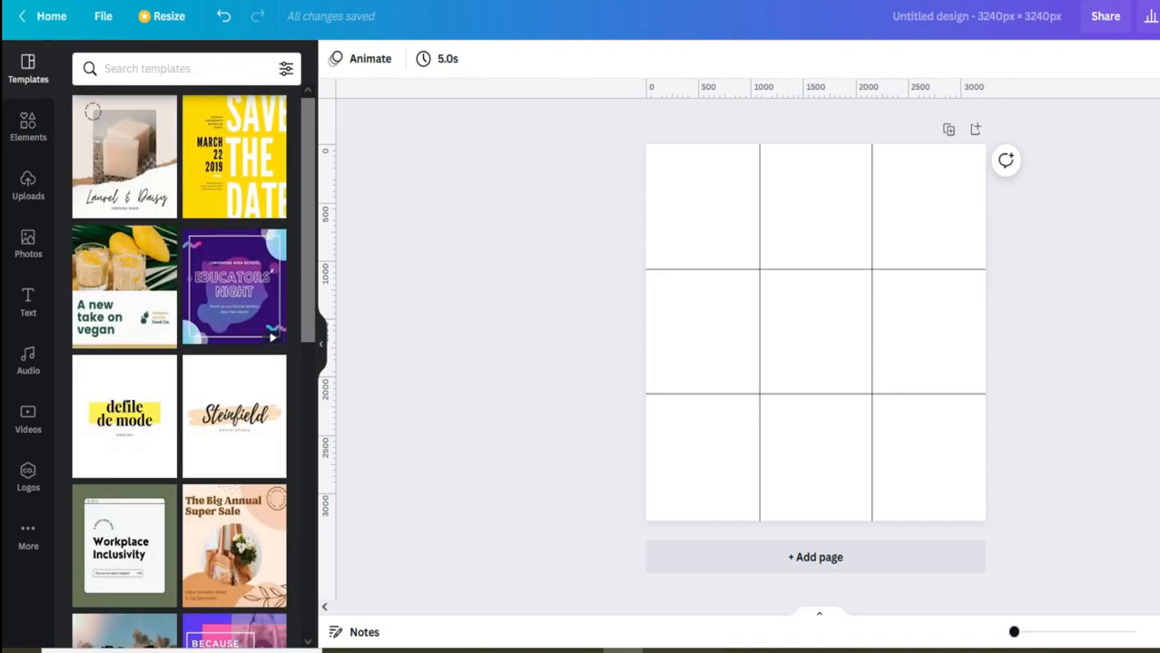
scroll(180, 368, down, 5)
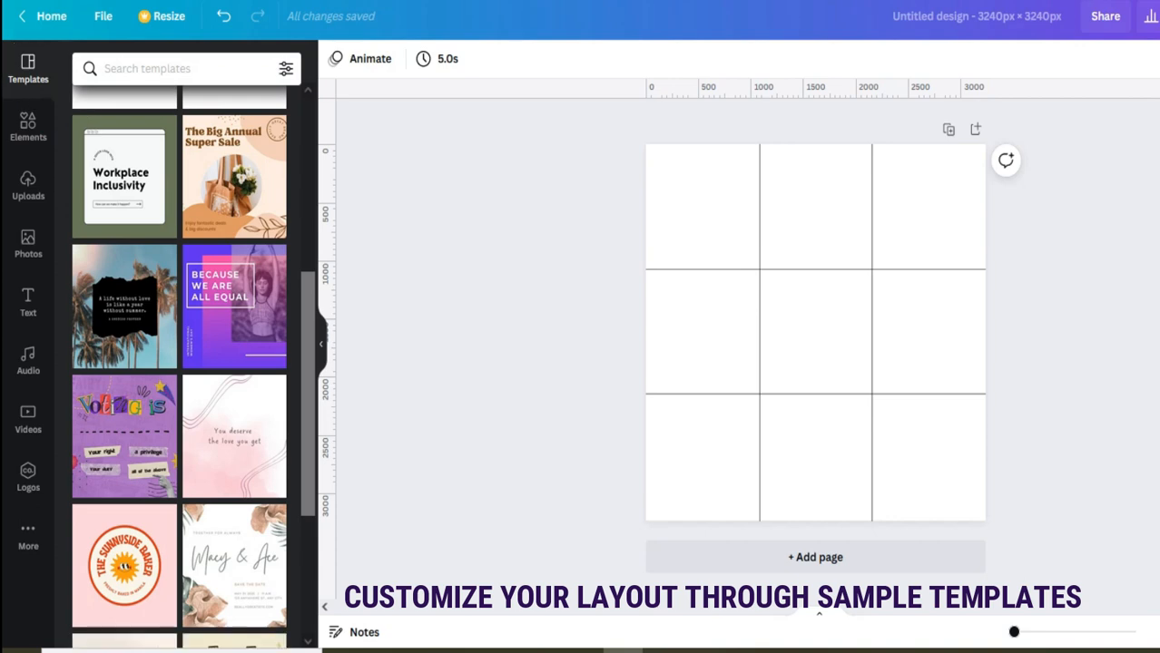
scroll(180, 367, down, 3)
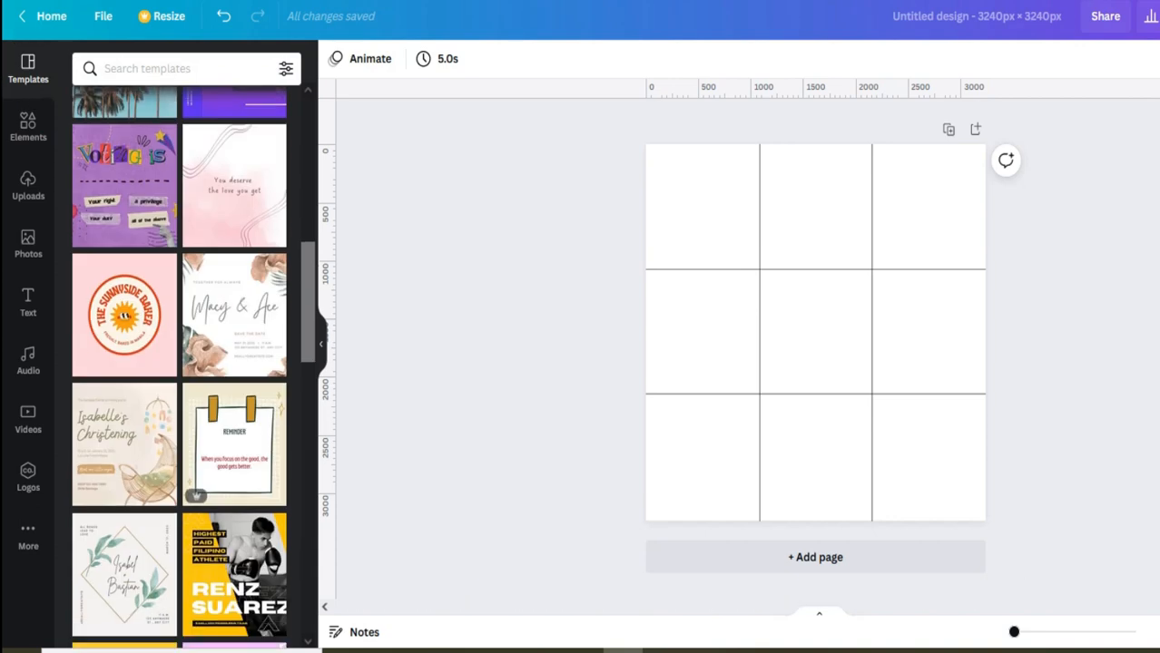
scroll(179, 367, down, 5)
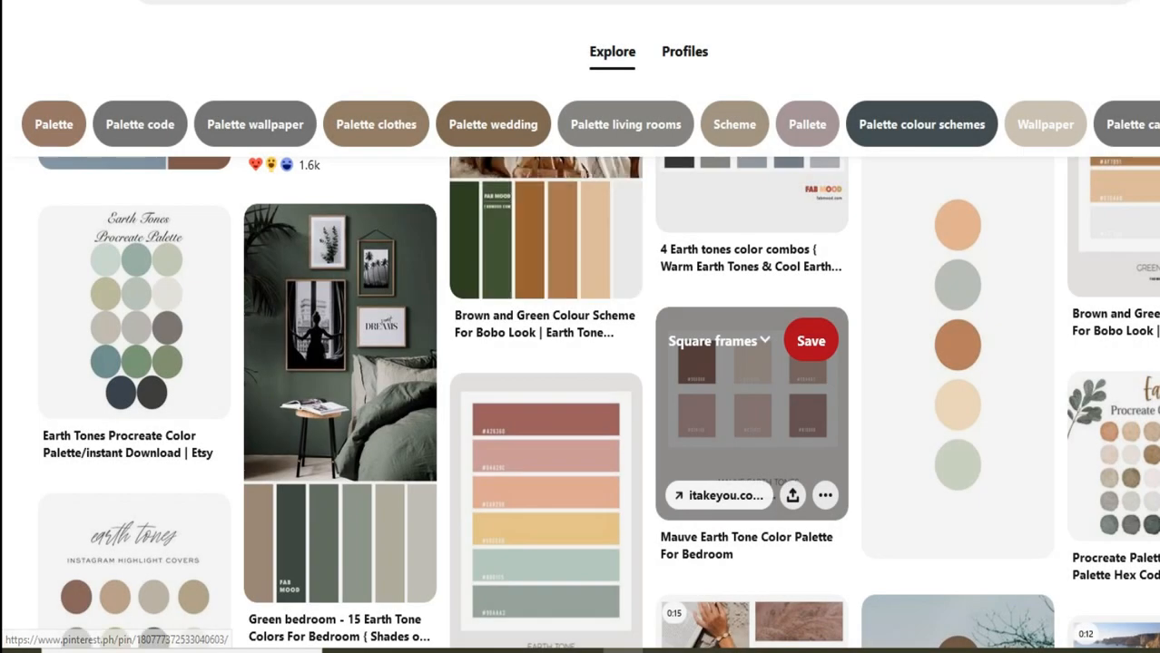
- Browse earth-tone colour palettes on Pinterest and examine the five palettes for down-to-earth beauty brands
scroll(581, 400, down, 3)
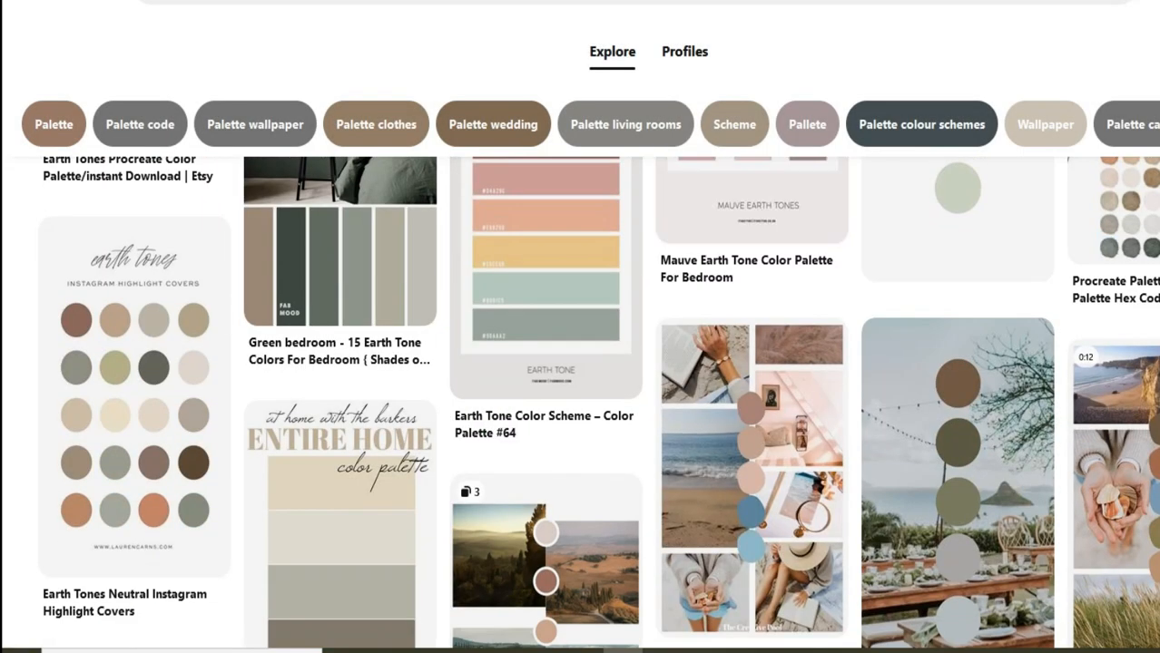
scroll(581, 403, down, 5)
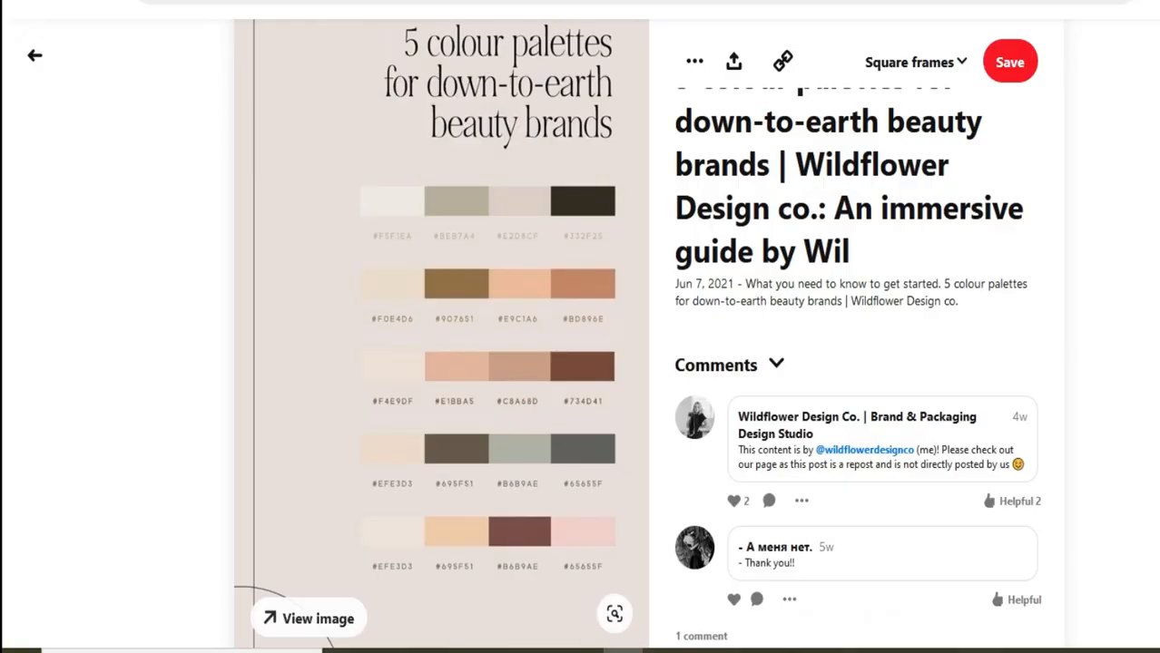
scroll(636, 336, up, 1)
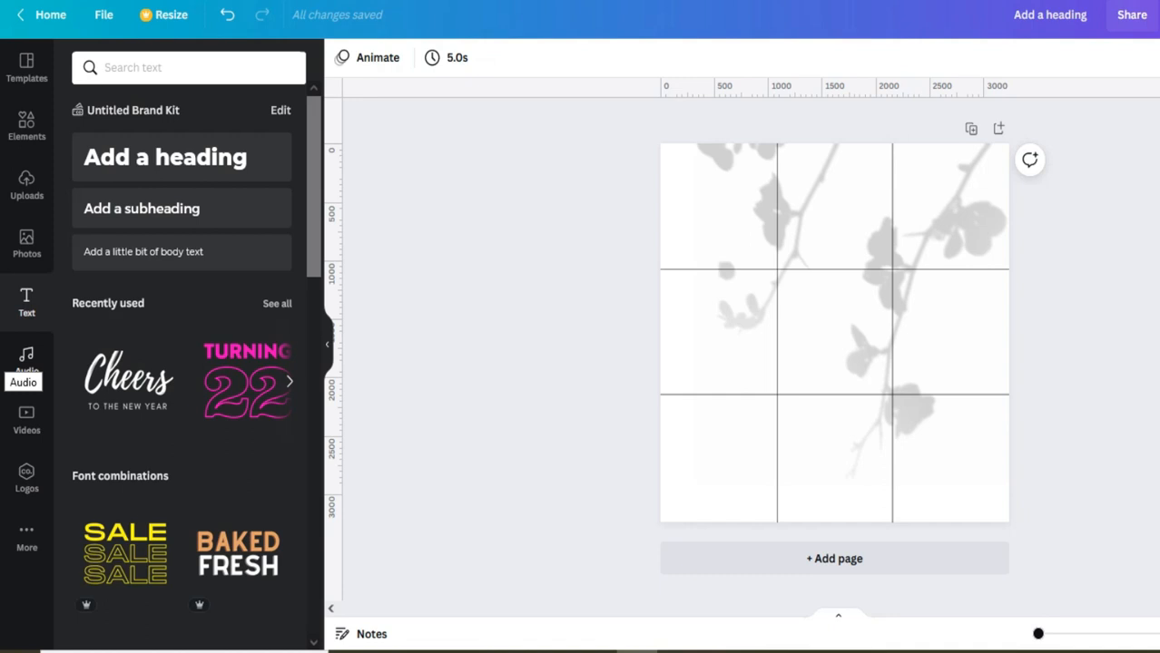
- Add a single-image grid frame and shrink it to span parts of the four upper-left cells
click(26, 127)
scroll(181, 363, down, 15)
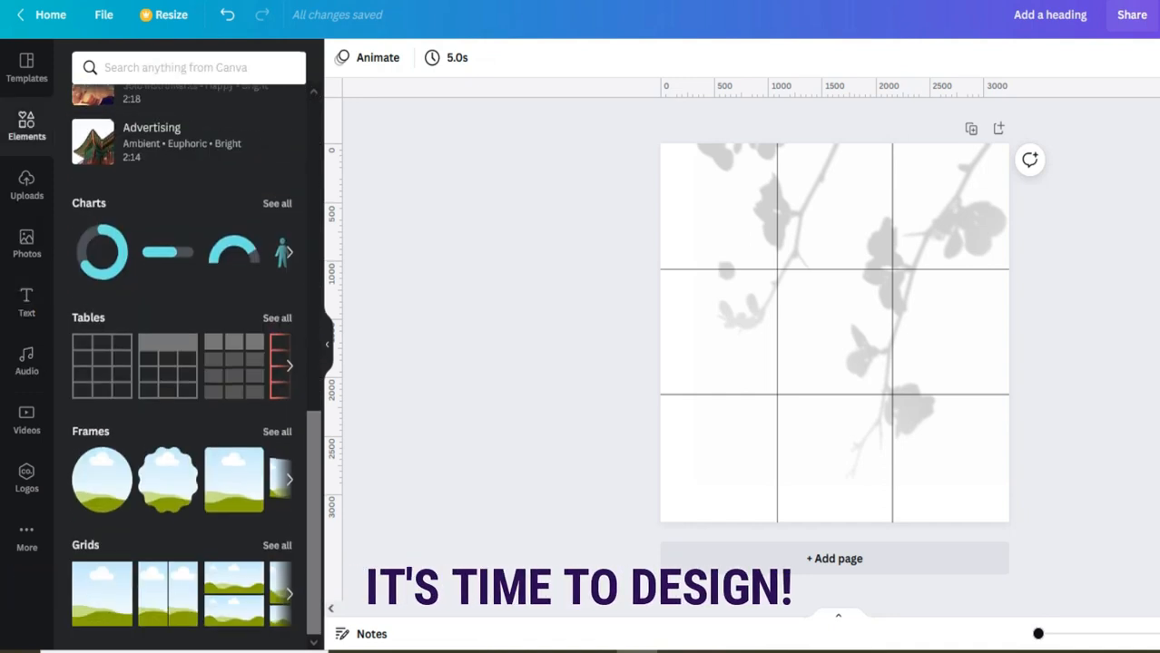
click(101, 595)
drag(1008, 521, 835, 349)
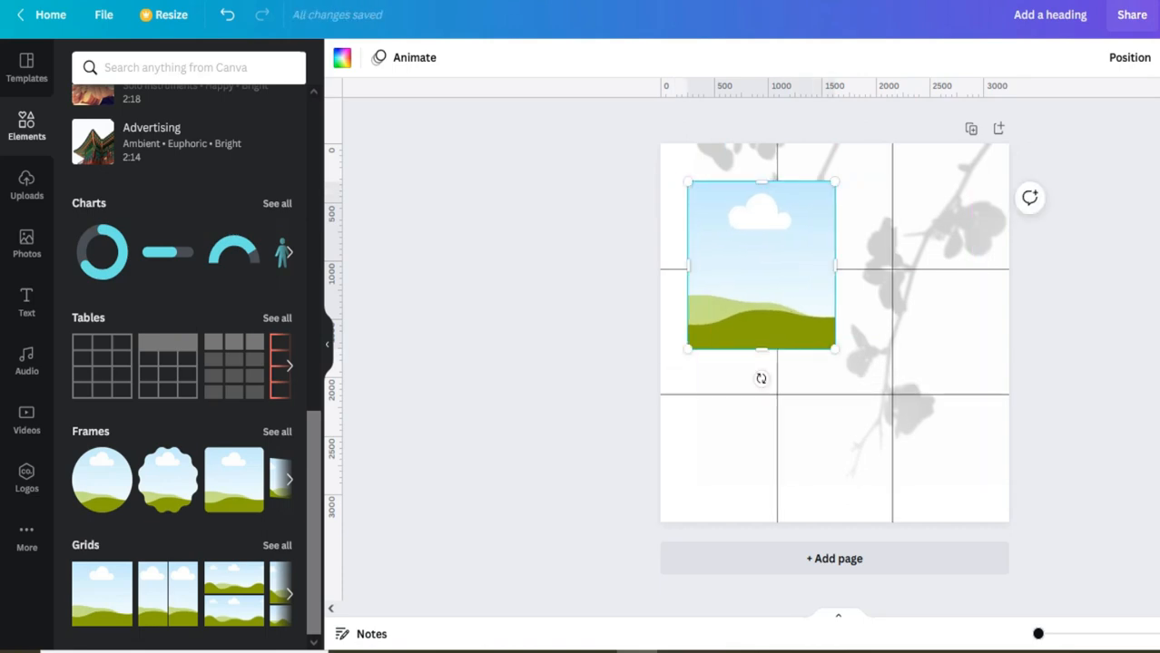
- Send the image frame to the back, behind the branch shadow and the grid lines
click(1075, 390)
click(762, 268)
click(1129, 58)
click(1056, 140)
click(1075, 390)
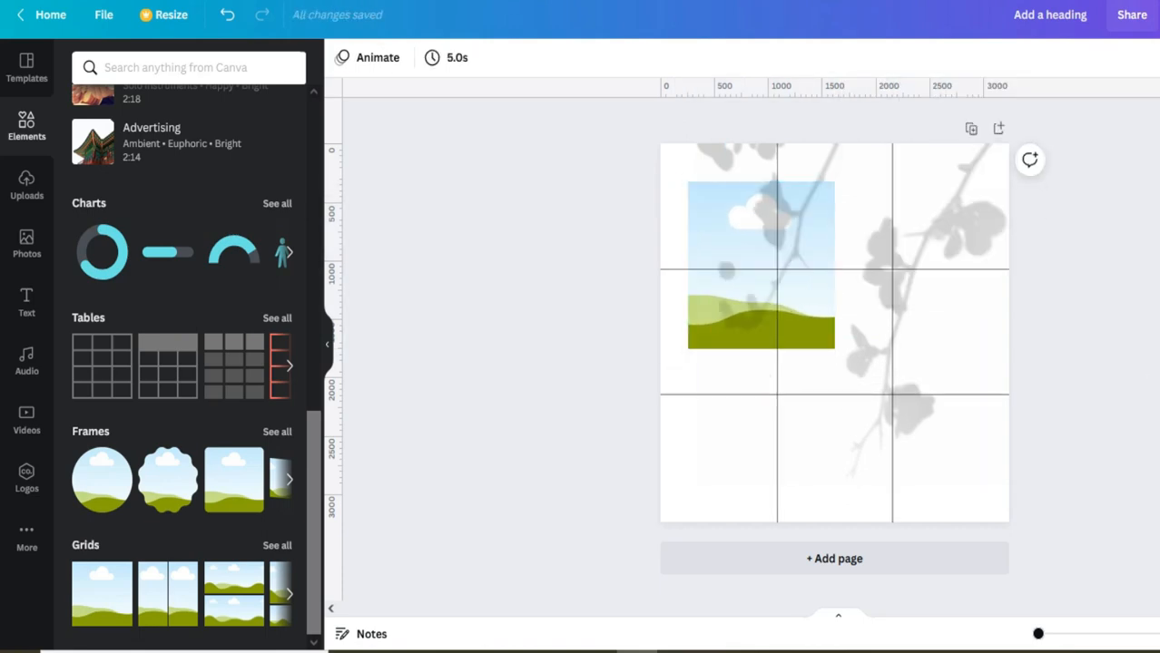
- Search the photos for "shoes" and fill the frame with the picture of colourful high heels
click(27, 244)
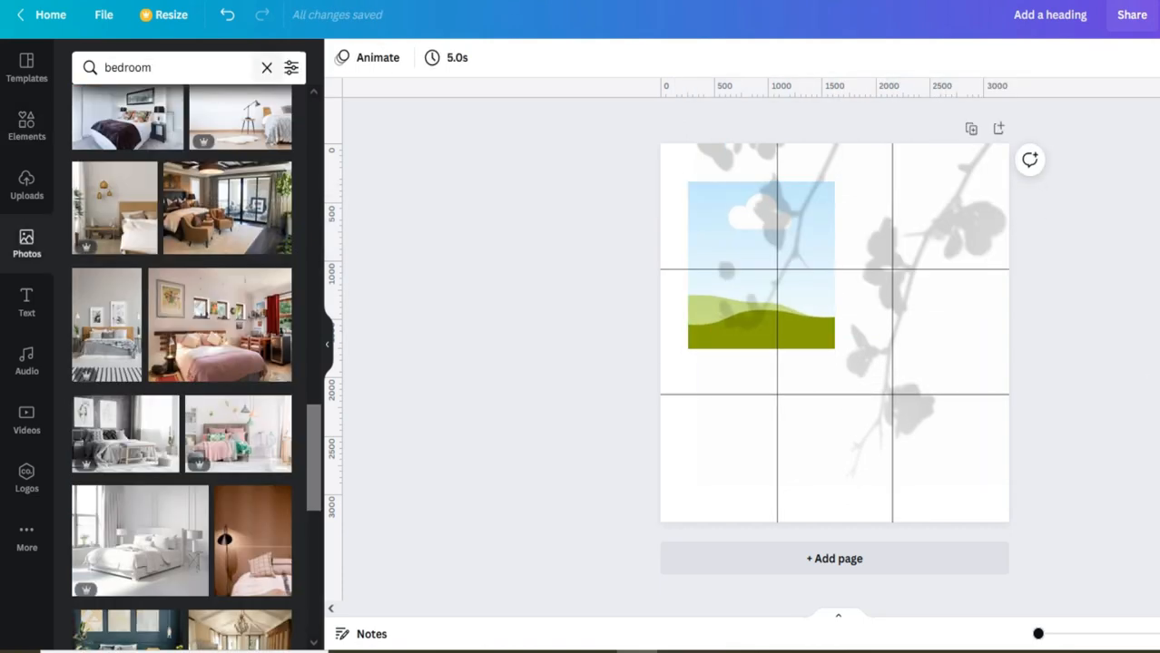
scroll(181, 363, down, 3)
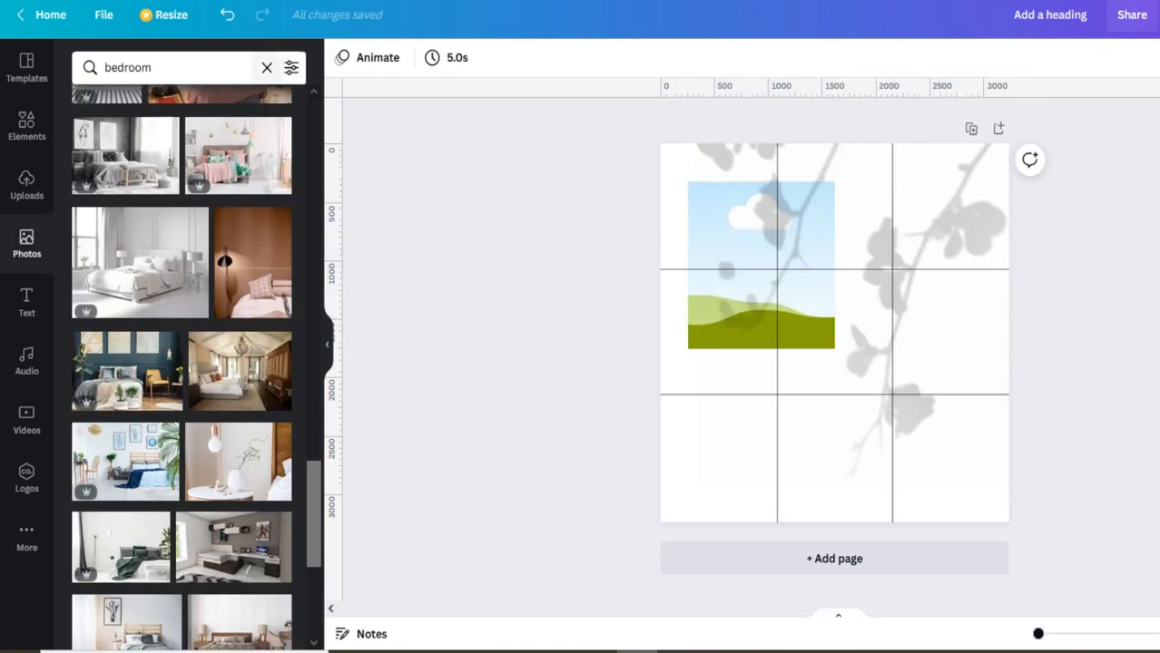
click(267, 67)
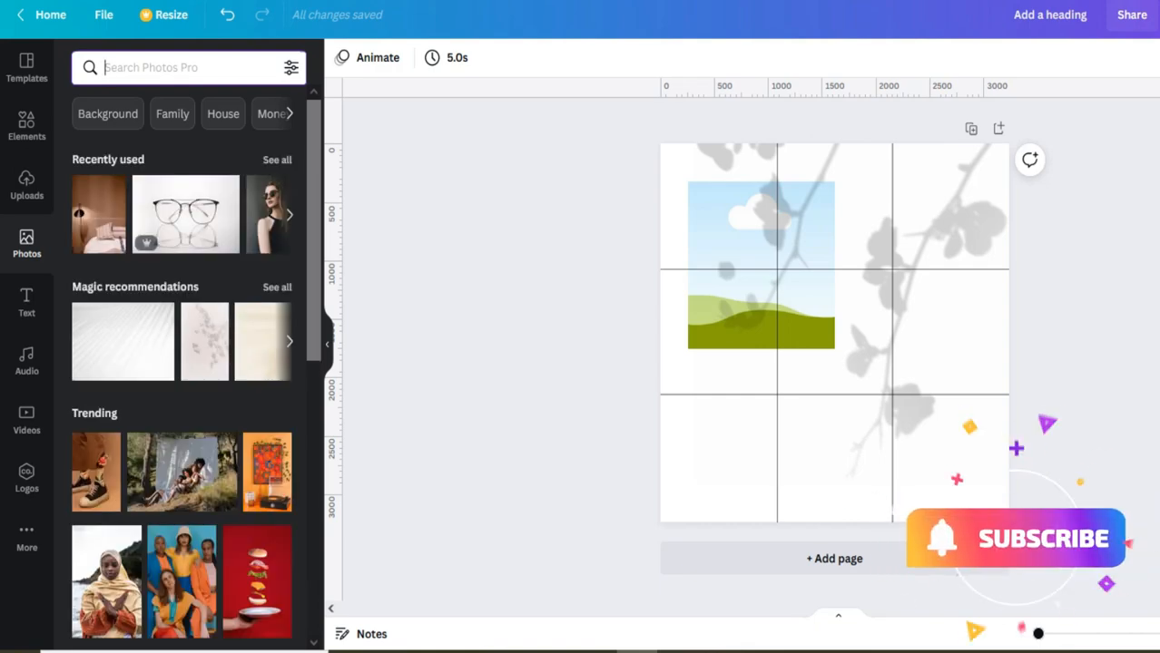
text(shoes)
key(Return)
scroll(238, 372, down, 4)
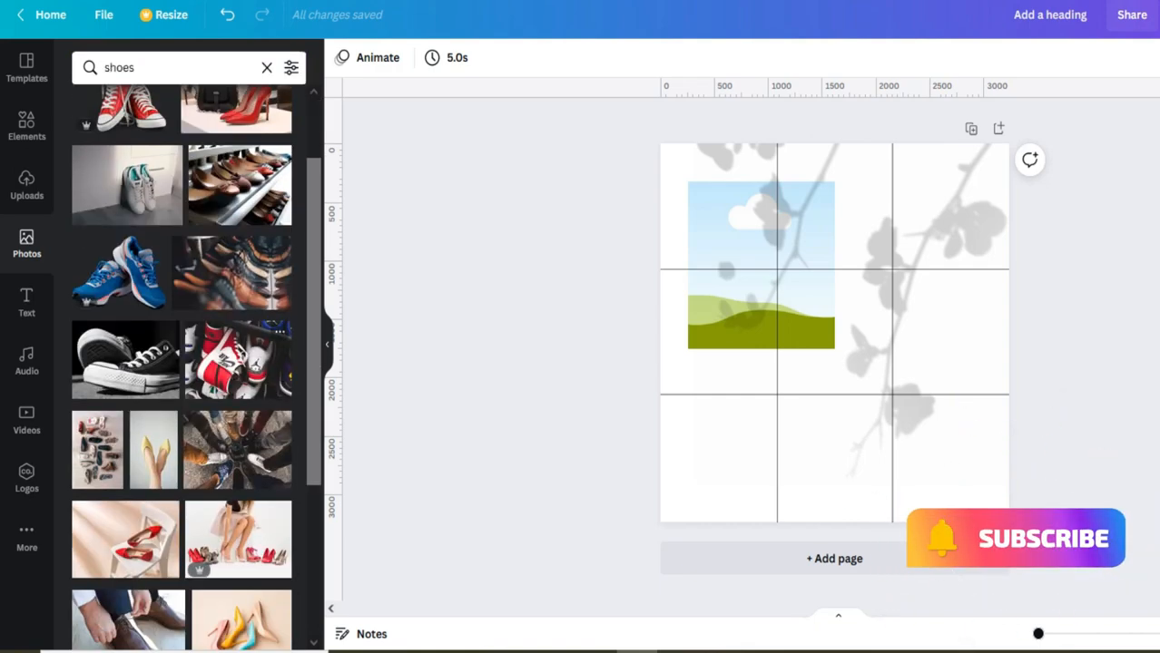
drag(242, 394, 739, 272)
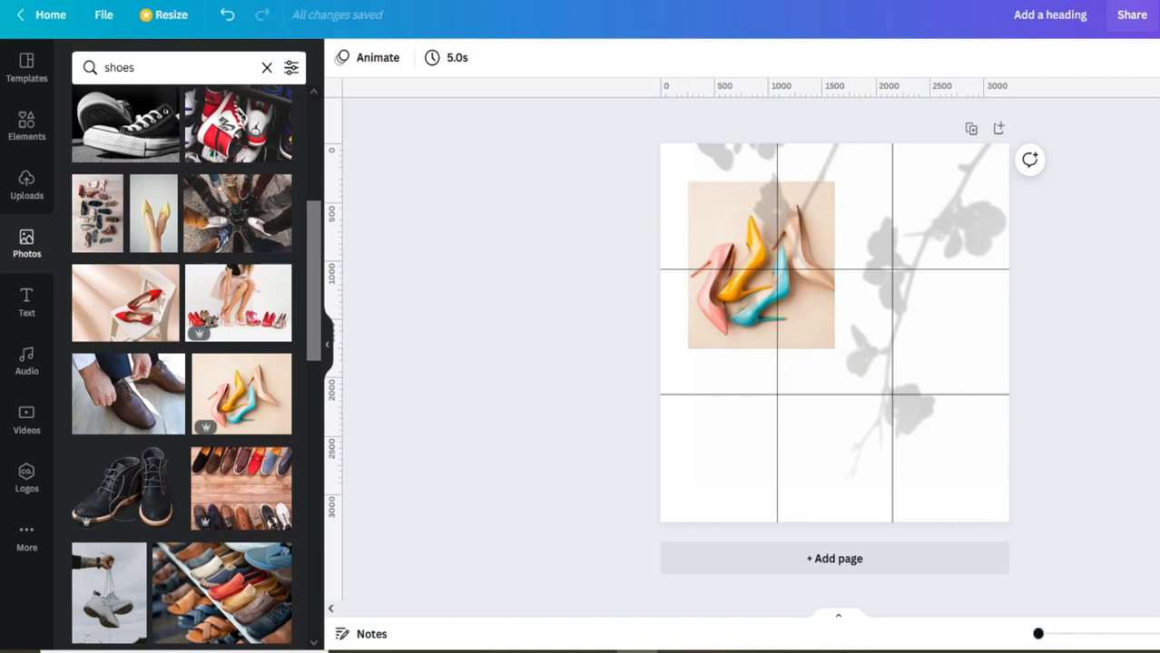
- Replace the picture in the frame with the photo of beige heels with bows on white fabric
scroll(182, 363, down, 5)
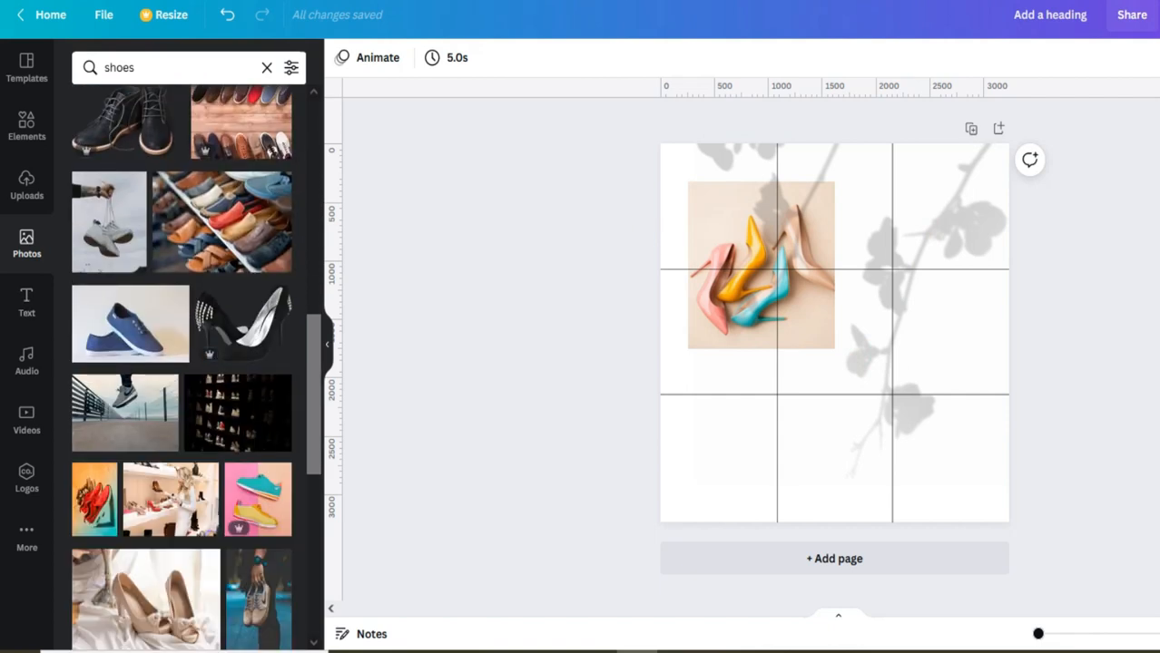
scroll(181, 363, down, 2)
drag(145, 408, 760, 264)
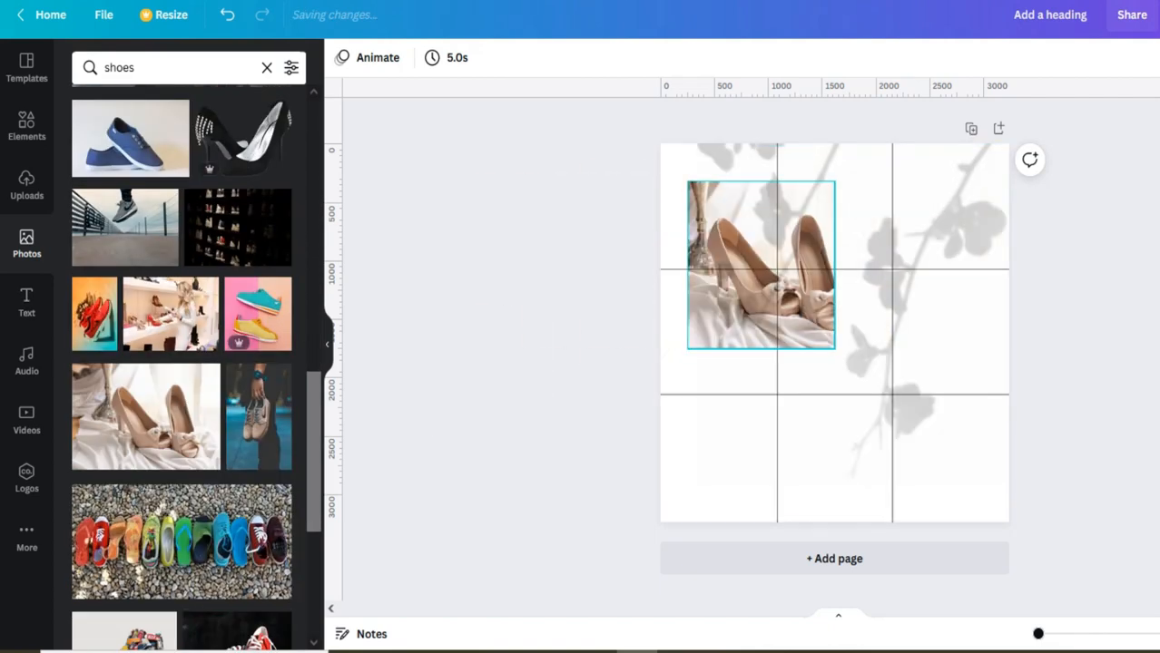
- Send the branch shadow image one layer backward, behind the shoe photo
click(944, 427)
click(1129, 58)
click(1063, 107)
click(1080, 399)
- Bring the branch shadow image one layer forward, over the shoe photo
click(944, 427)
click(1129, 57)
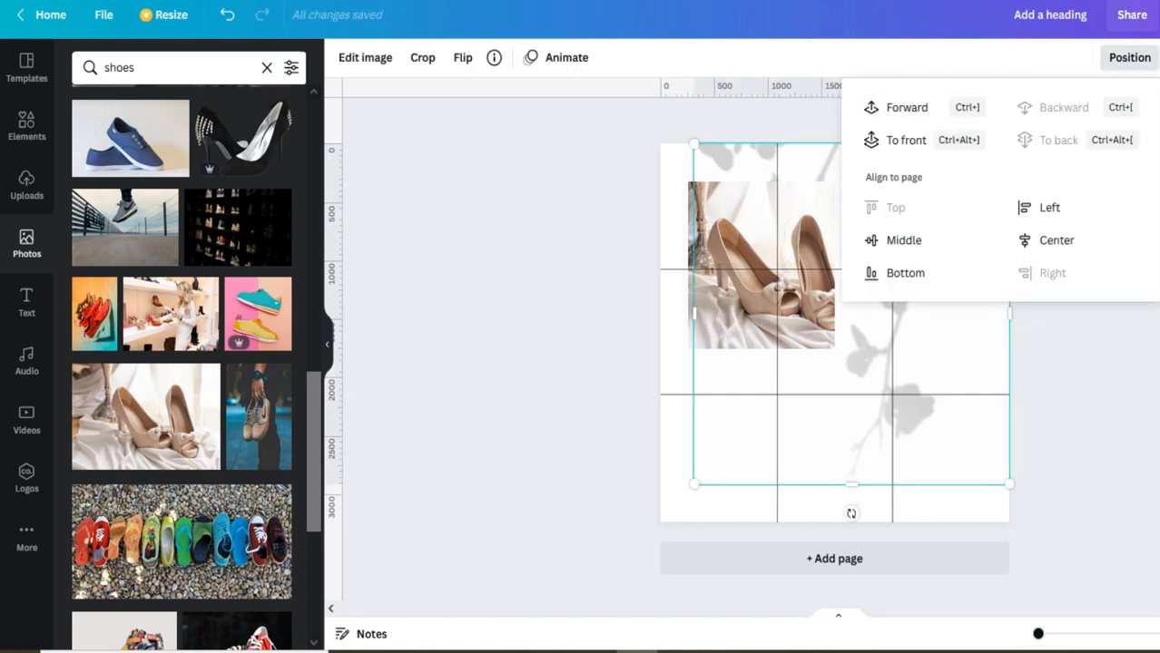
click(907, 107)
click(1080, 399)
- Adjust the shoe photo's crop by shifting the picture so both heels fit inside the frame
click(760, 263)
click(458, 57)
mouse_move(760, 263)
mouse_down()
mouse_move(735, 263)
mouse_move(745, 263)
mouse_up()
click(1080, 399)
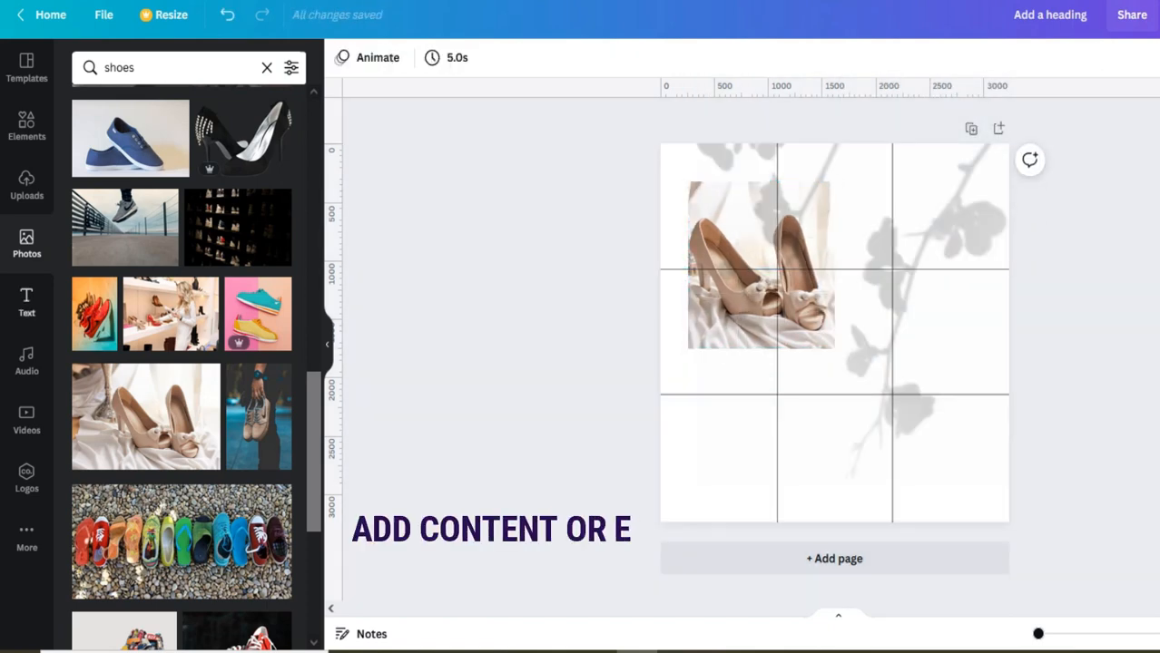
- Add a heading and place it just beneath the shoe photo
click(26, 301)
click(166, 157)
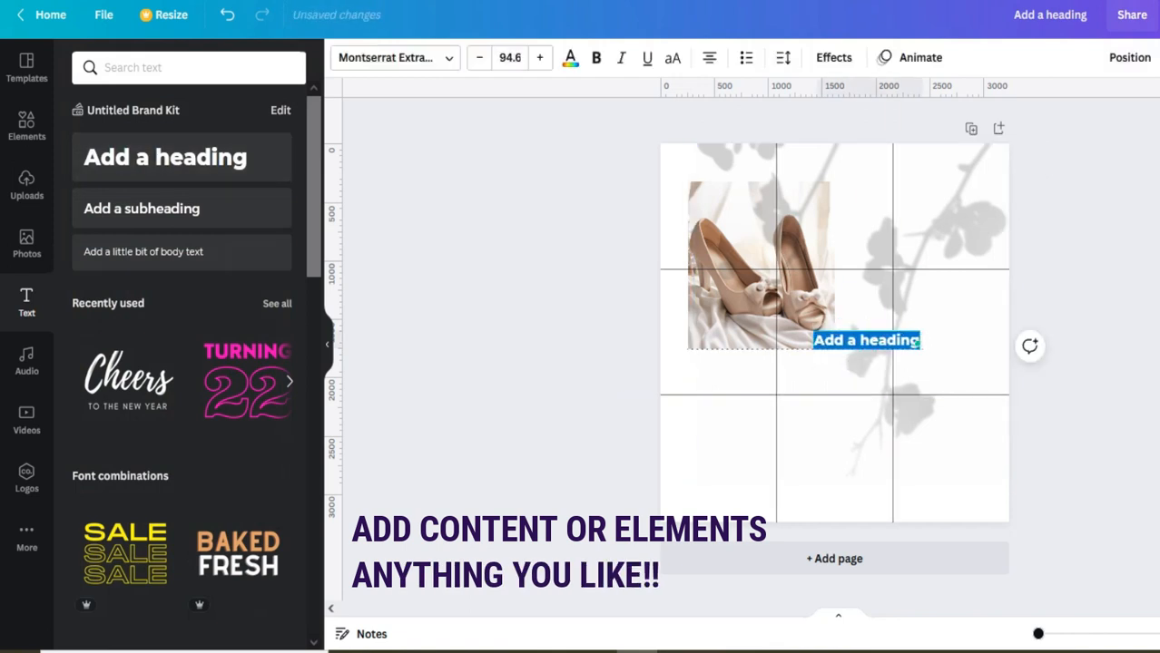
drag(870, 335, 733, 366)
- Set the heading's font to Dream Avenue and change its text to "Best Seller"
click(395, 57)
click(108, 171)
click(581, 368)
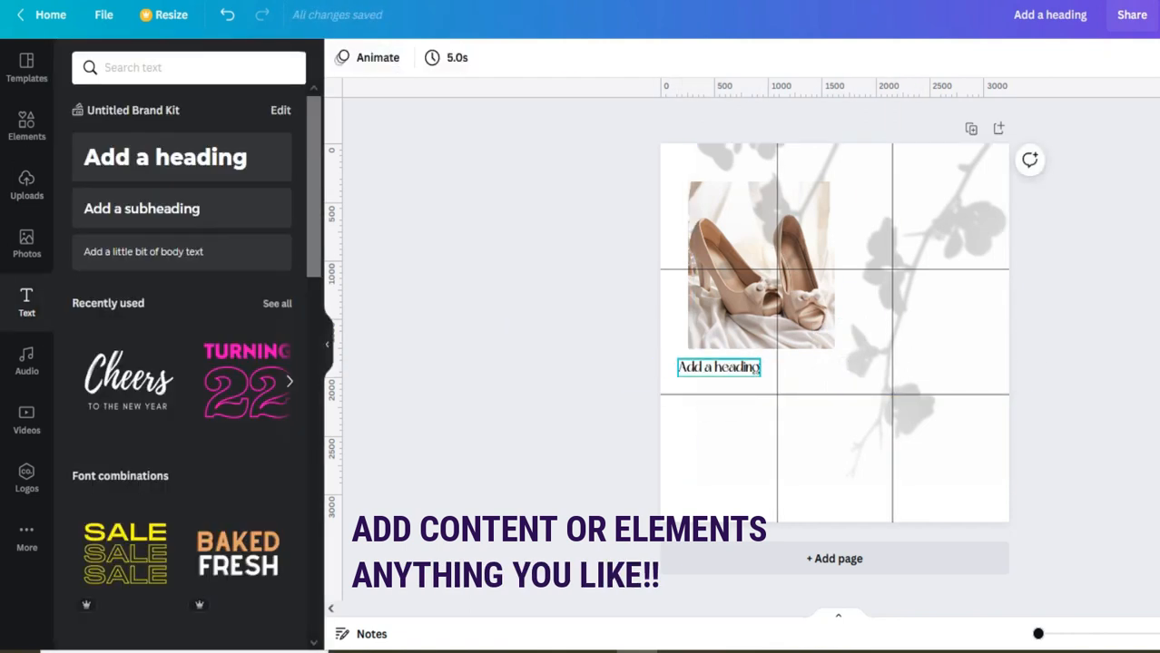
double_click(719, 368)
text(Best Seller)
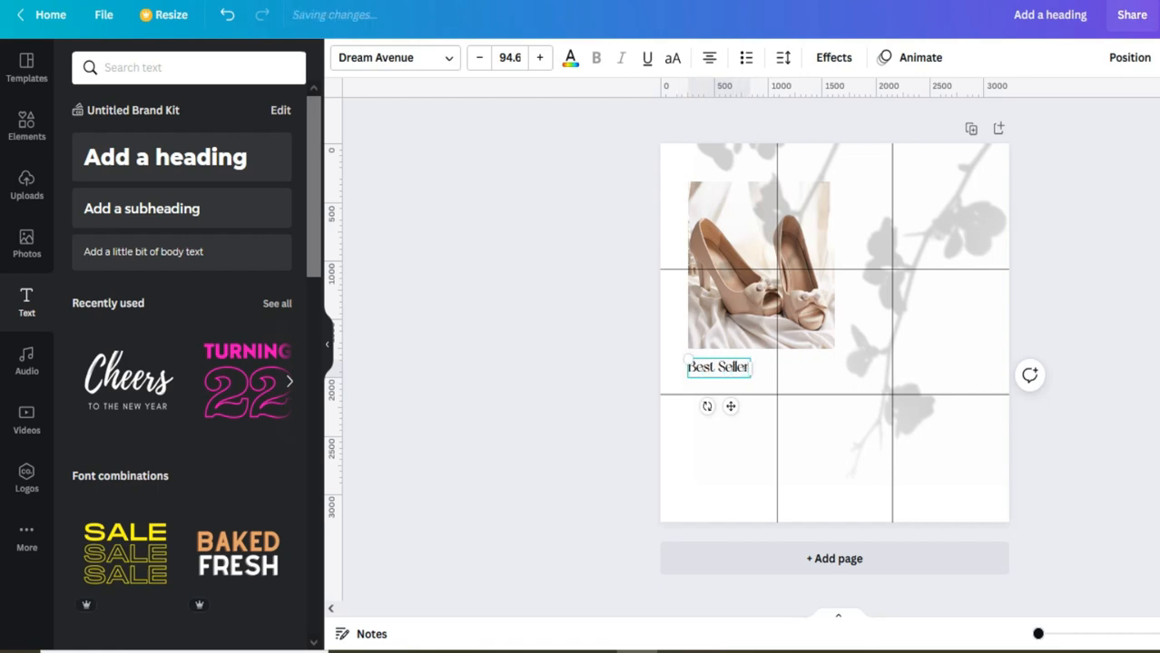
- Colour the "Best Seller" heading with the darkest swatch of the sample puzzle grid palette and enlarge it to size 120
click(570, 57)
scroll(189, 363, down, 10)
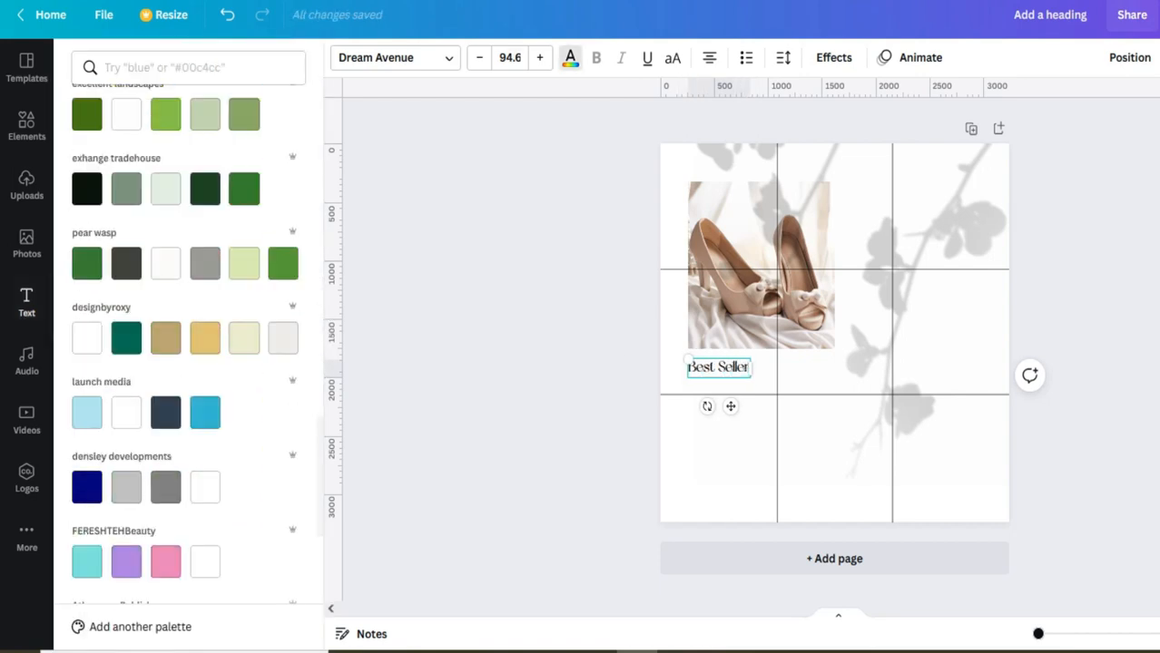
drag(751, 377, 725, 367)
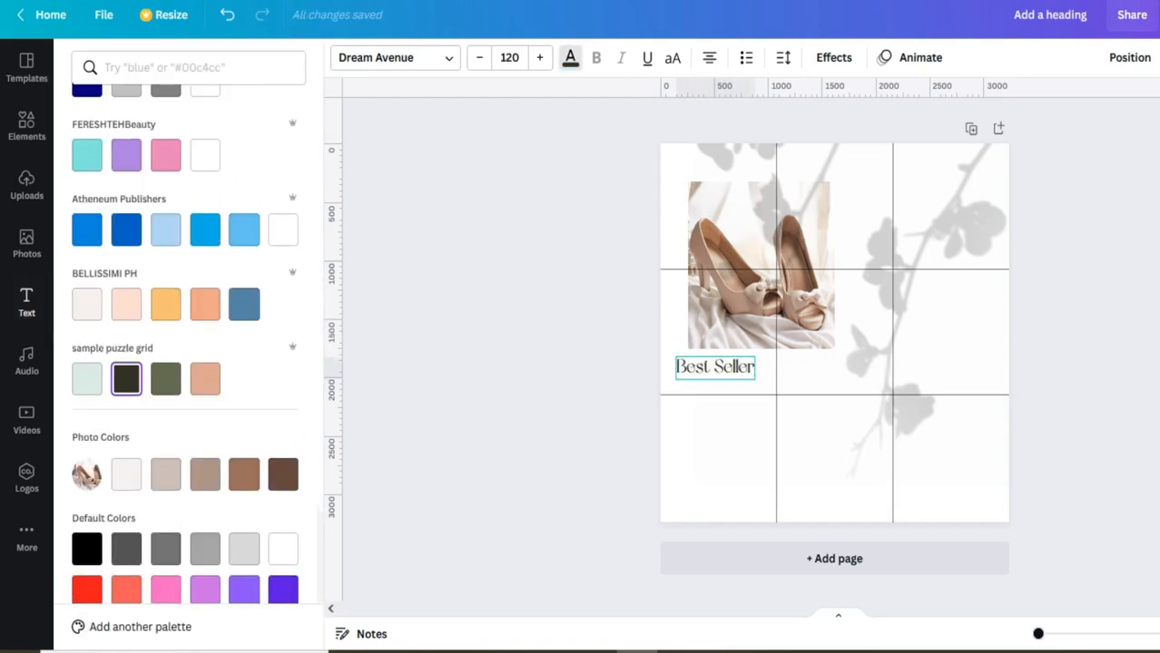
click(581, 381)
- Add a square shape over the shoe photo and send it behind the photo
click(26, 127)
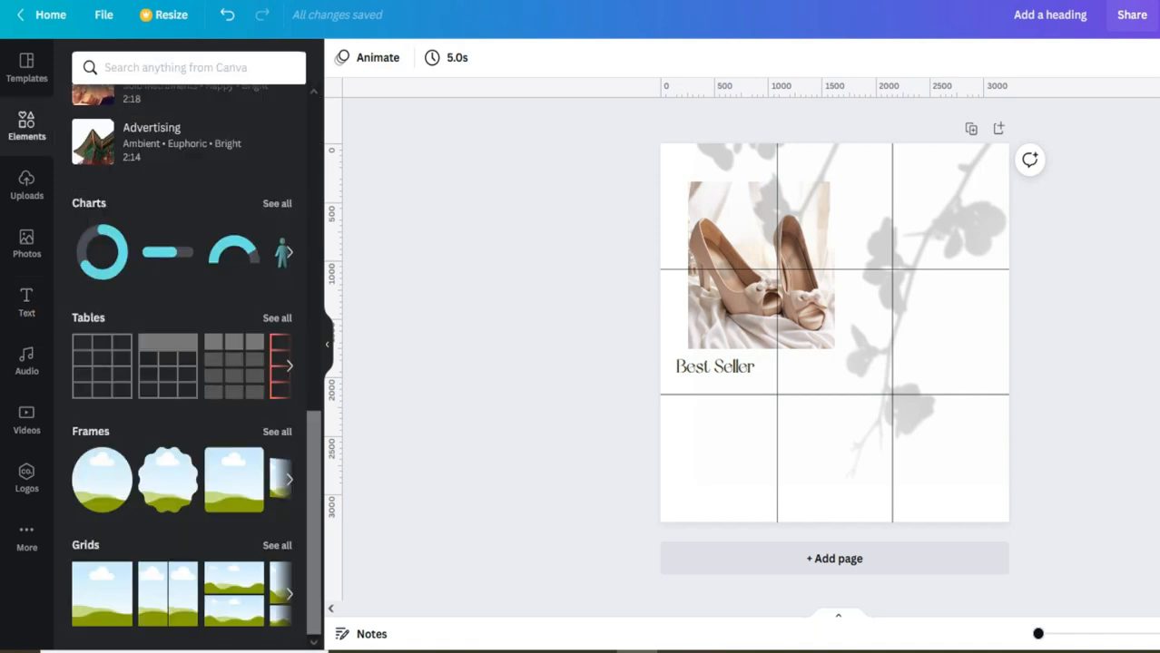
scroll(103, 272, up, 10)
click(103, 201)
drag(834, 333, 772, 264)
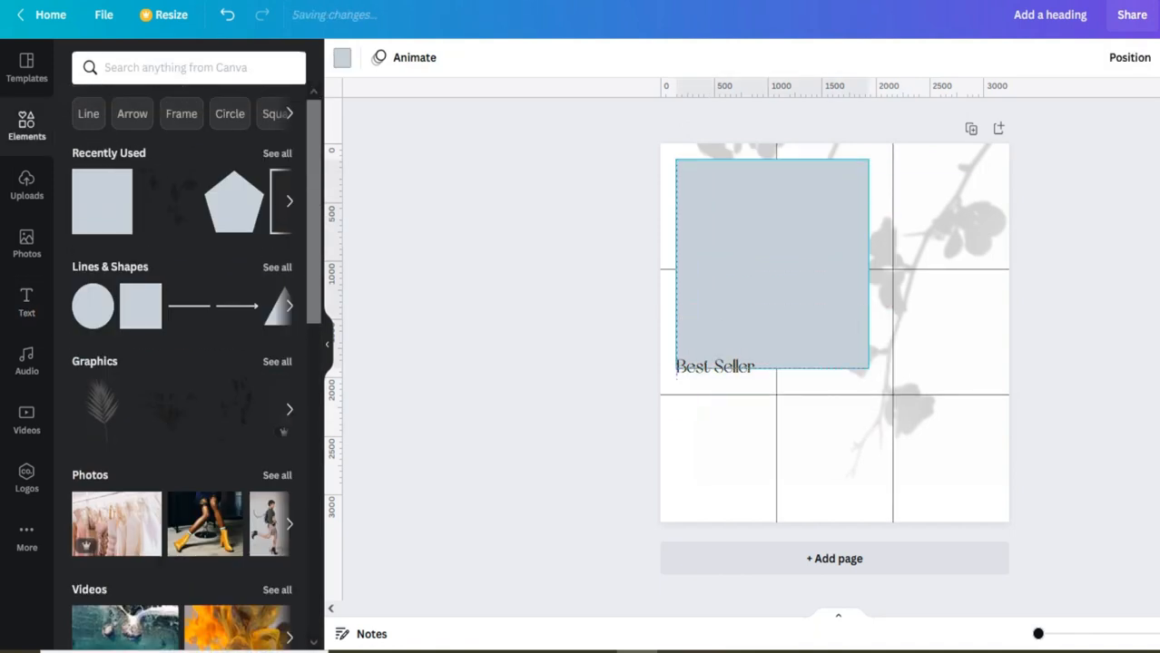
click(1130, 58)
click(1069, 106)
click(772, 169)
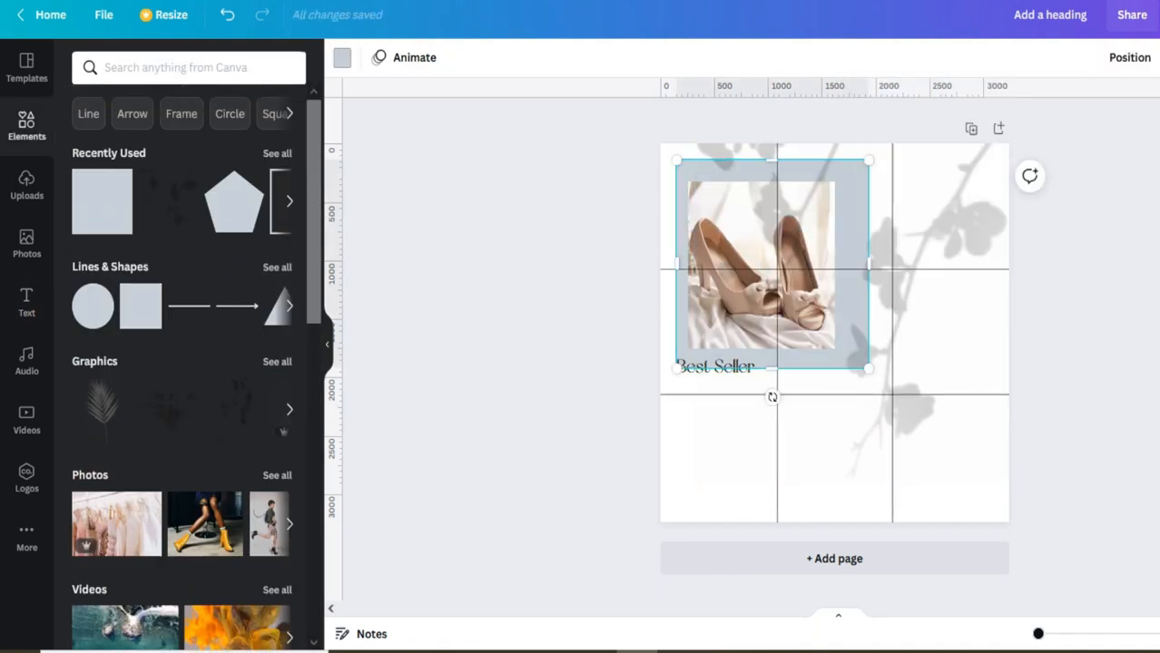
- Resize the square into an offset backing behind the shoe photo and colour it with the peach swatch of the sample puzzle grid palette
drag(868, 264, 804, 272)
drag(739, 160, 739, 171)
drag(739, 368, 739, 363)
click(342, 57)
scroll(206, 281, down, 20)
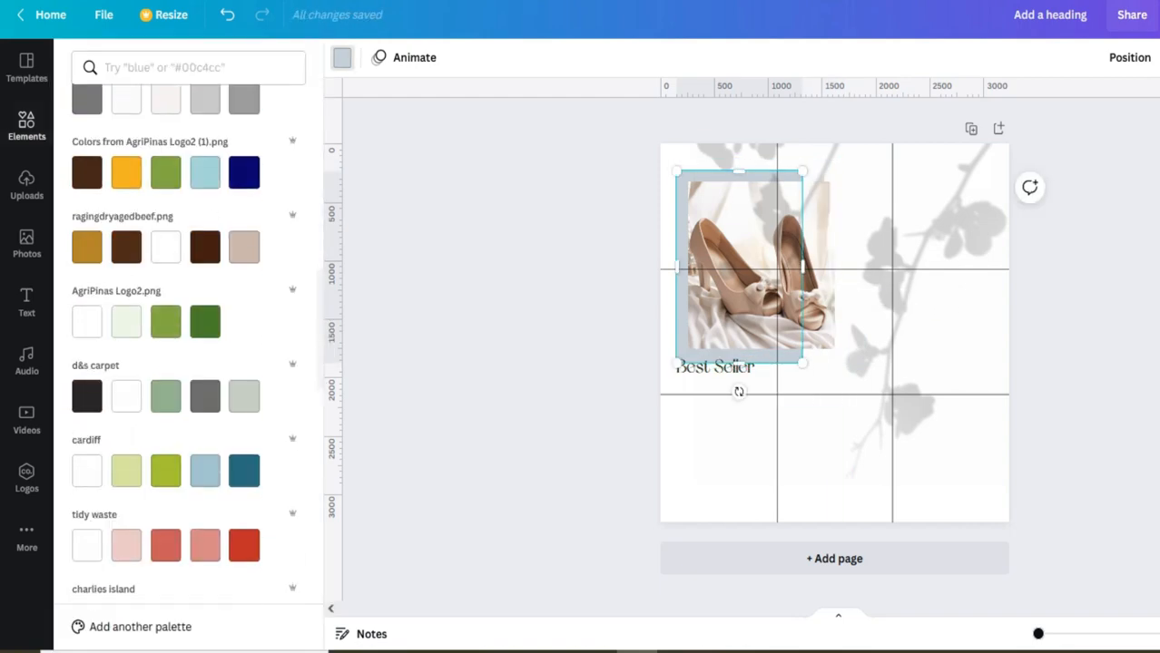
click(206, 271)
click(26, 125)
- Place a copy of the "Best Seller" heading in the top-middle tile and clear the copy's text
click(714, 367)
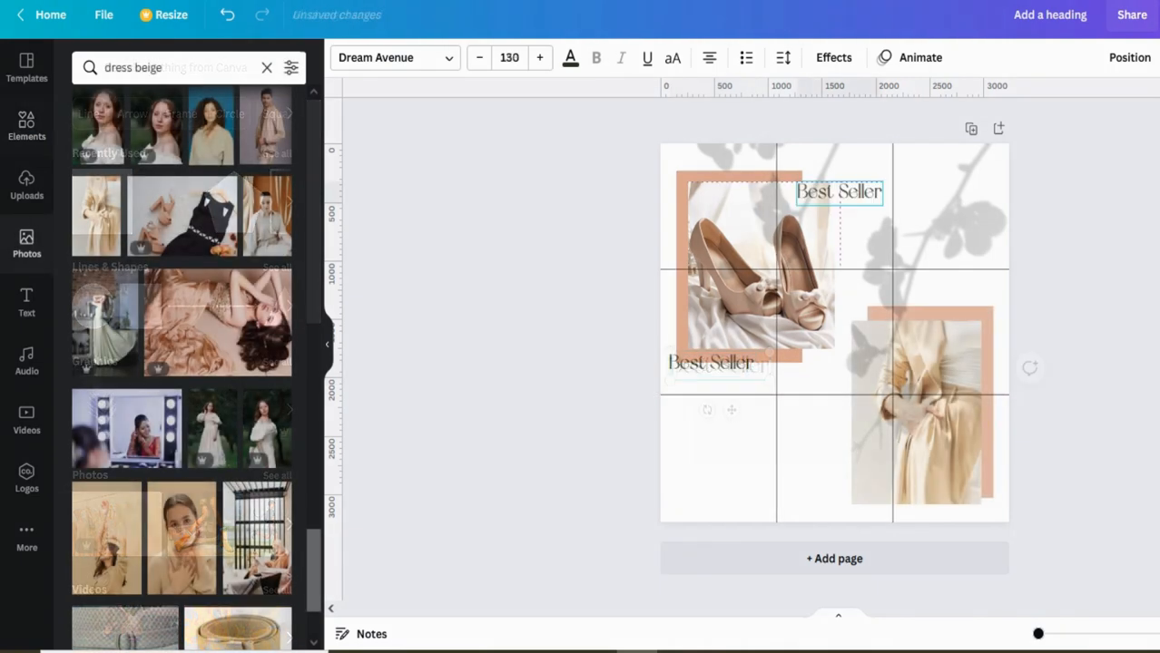
drag(837, 189, 843, 168)
double_click(860, 168)
key(BackSpace)
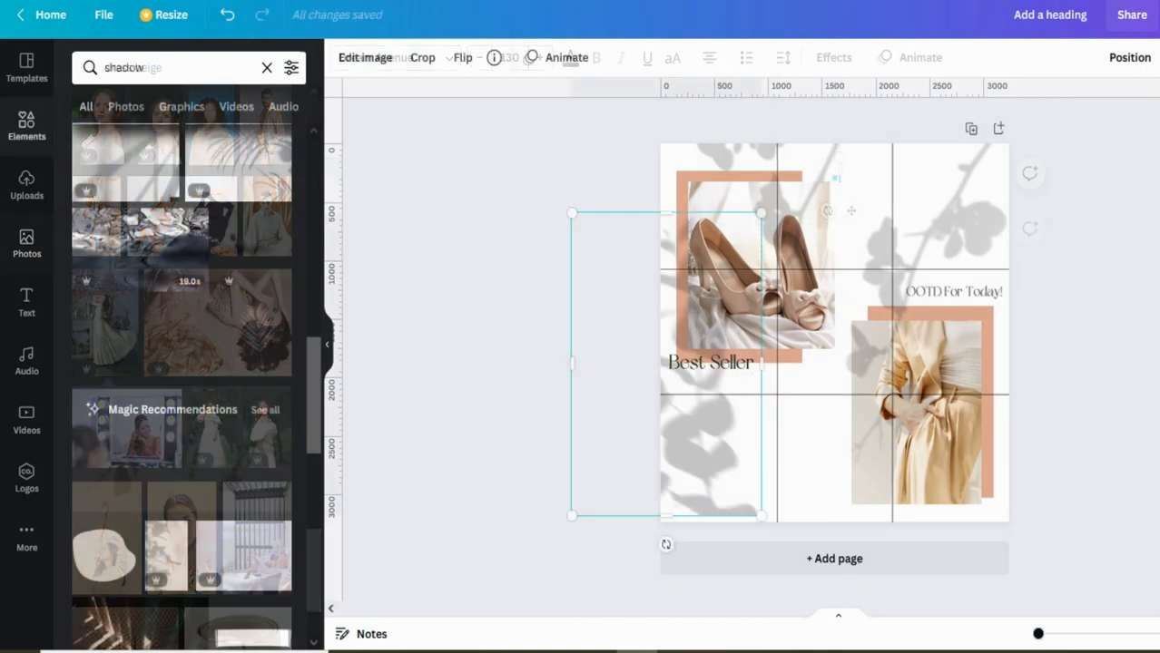
- Rotate the second shadow image diagonally across the grid's lower-left area and make it more transparent
drag(668, 545, 534, 474)
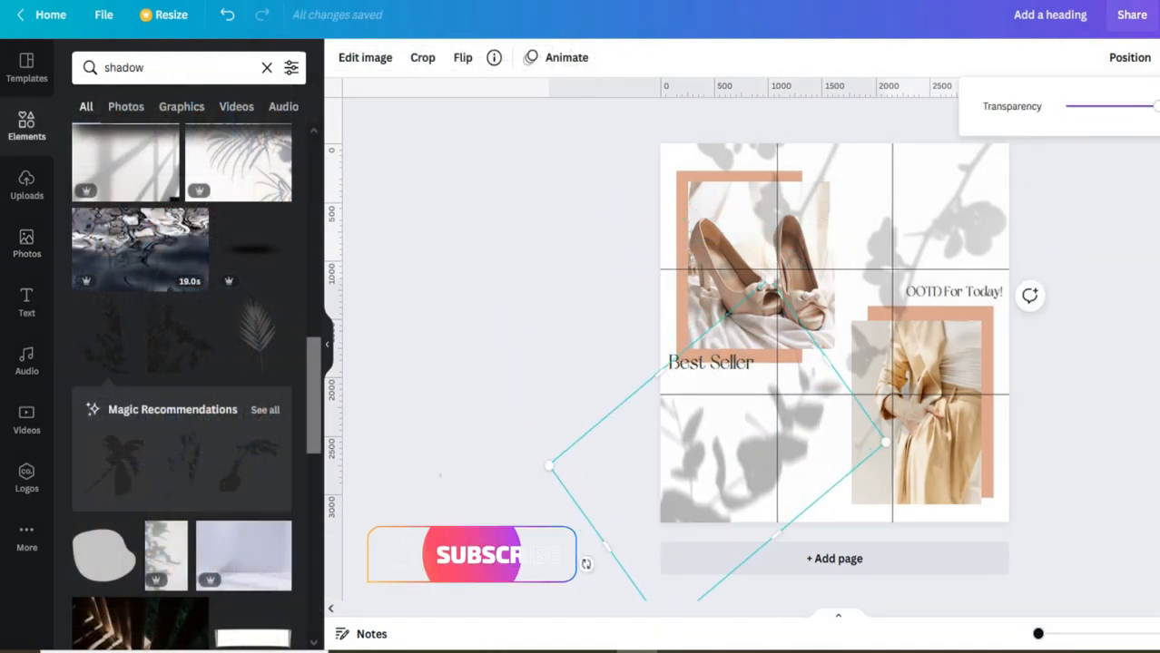
drag(1145, 107, 1098, 106)
click(1083, 236)
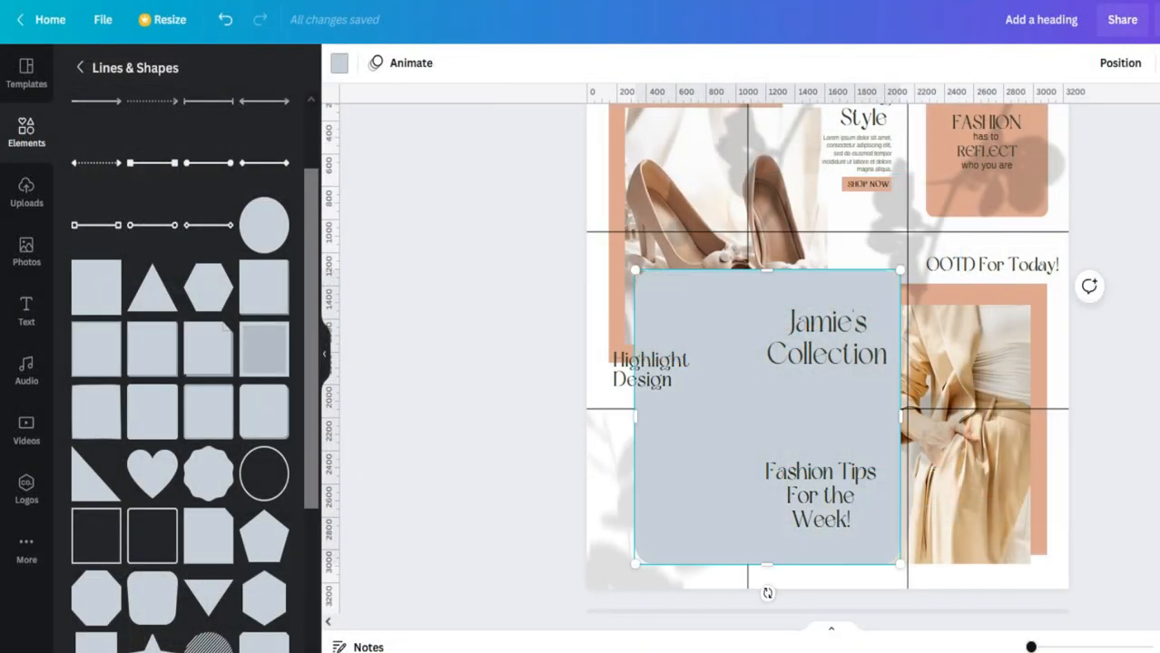
- Shrink the rounded square and fit it inside the grid's bottom-left tile
drag(691, 333, 666, 502)
drag(722, 564, 726, 569)
click(550, 517)
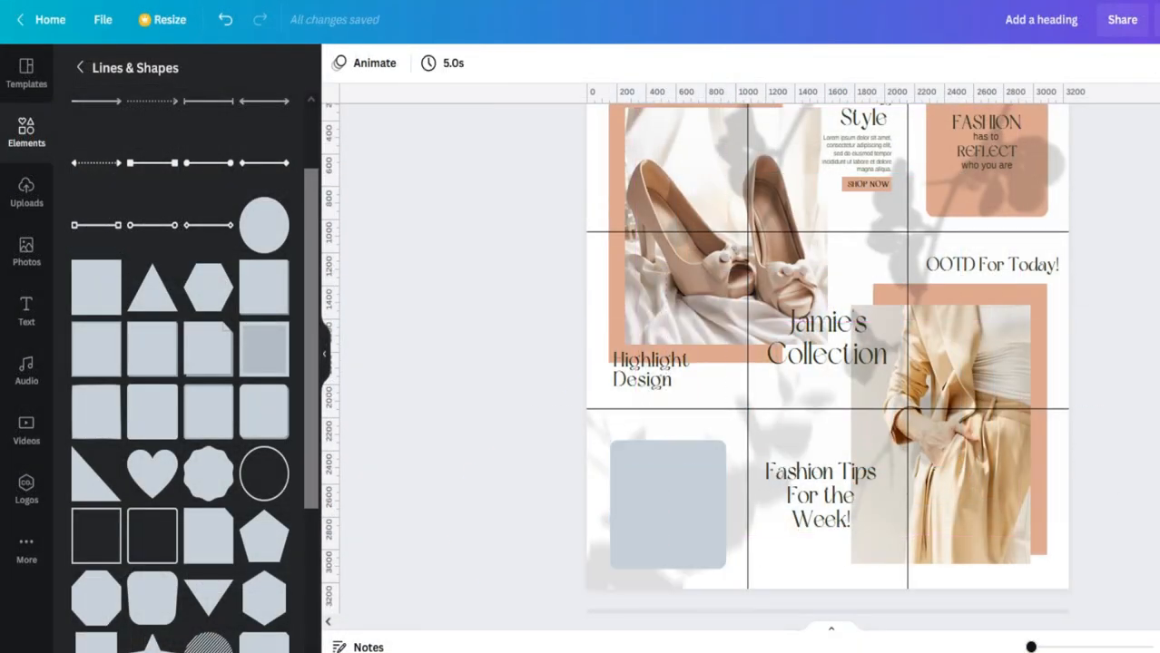
click(668, 505)
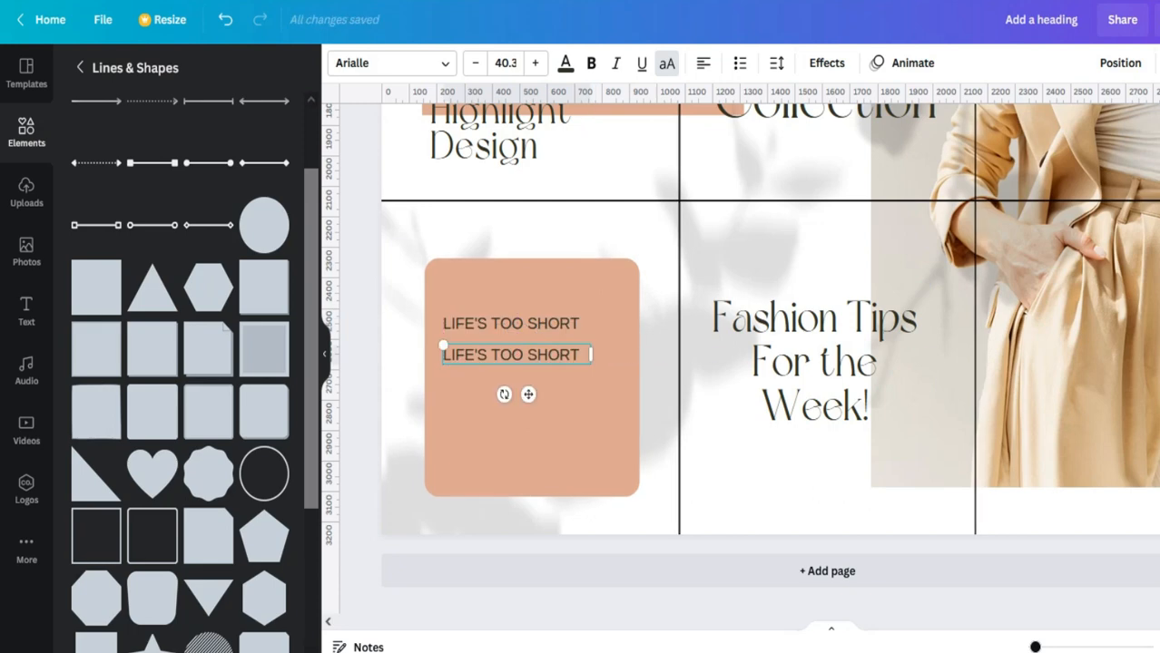
- Change the lower copy of "LIFE'S TOO SHORT" to "TO WEAR BORING CLOTHES." and set its font to Dream Avenue
text(TO WEAR BORING CLOTHES.)
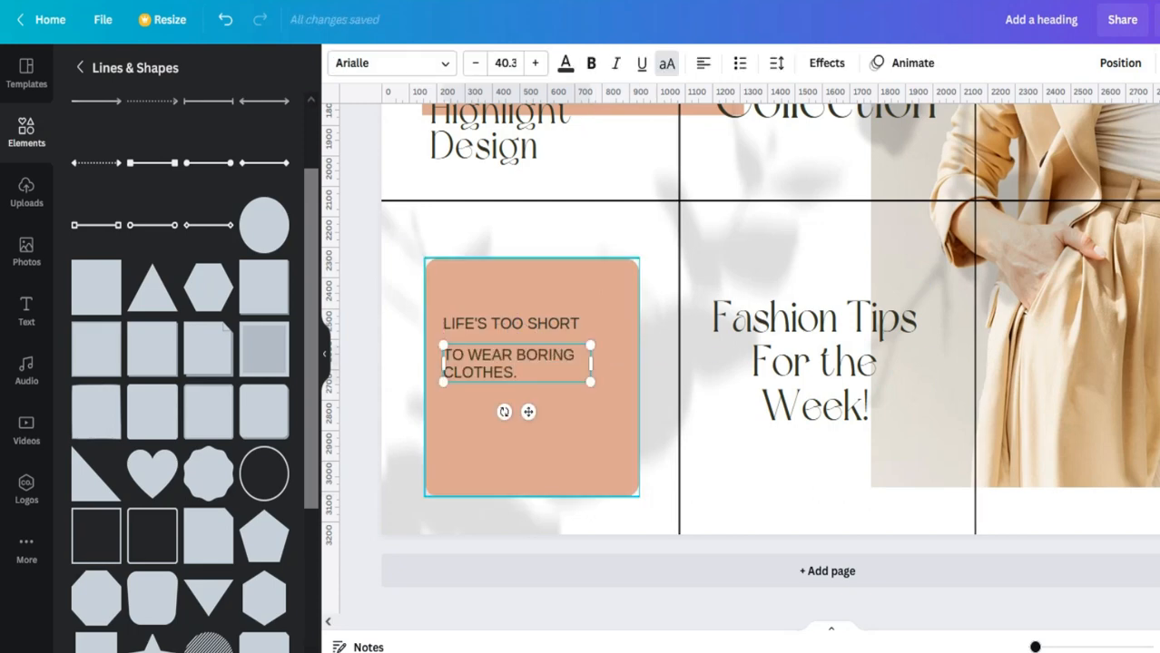
click(392, 64)
click(107, 146)
- Wrap "TO WEAR BORING CLOTHES." onto three lines with 1.25 line spacing and enlarge it within the peach card
drag(590, 363, 528, 370)
click(776, 63)
drag(890, 150, 906, 150)
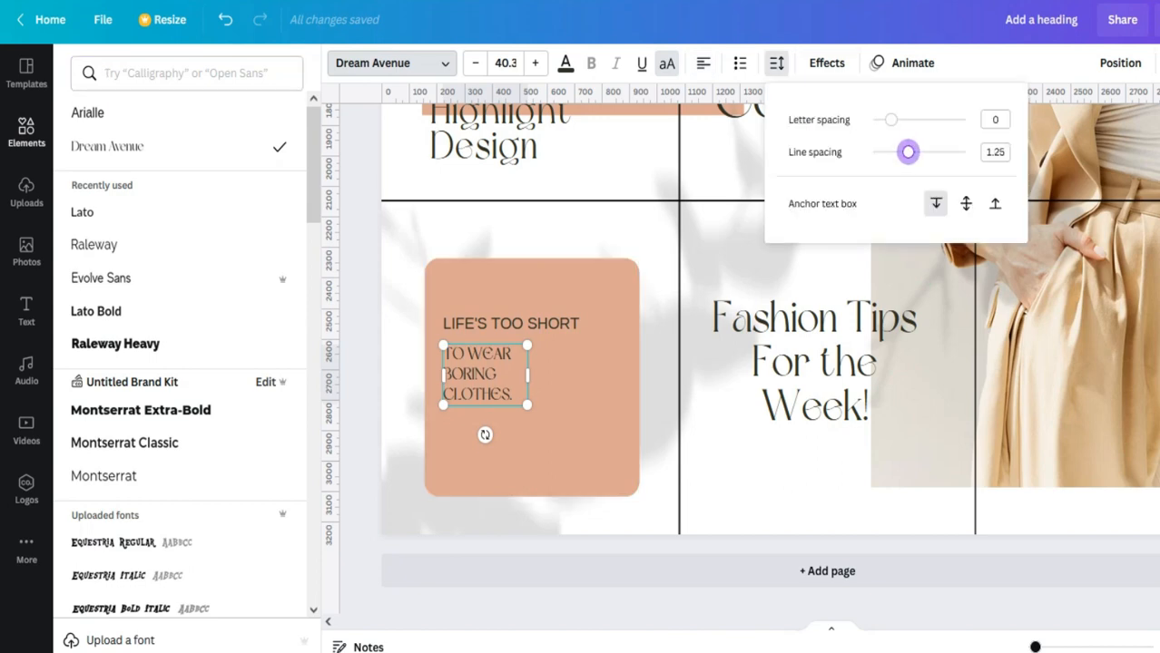
drag(528, 400, 577, 442)
click(531, 526)
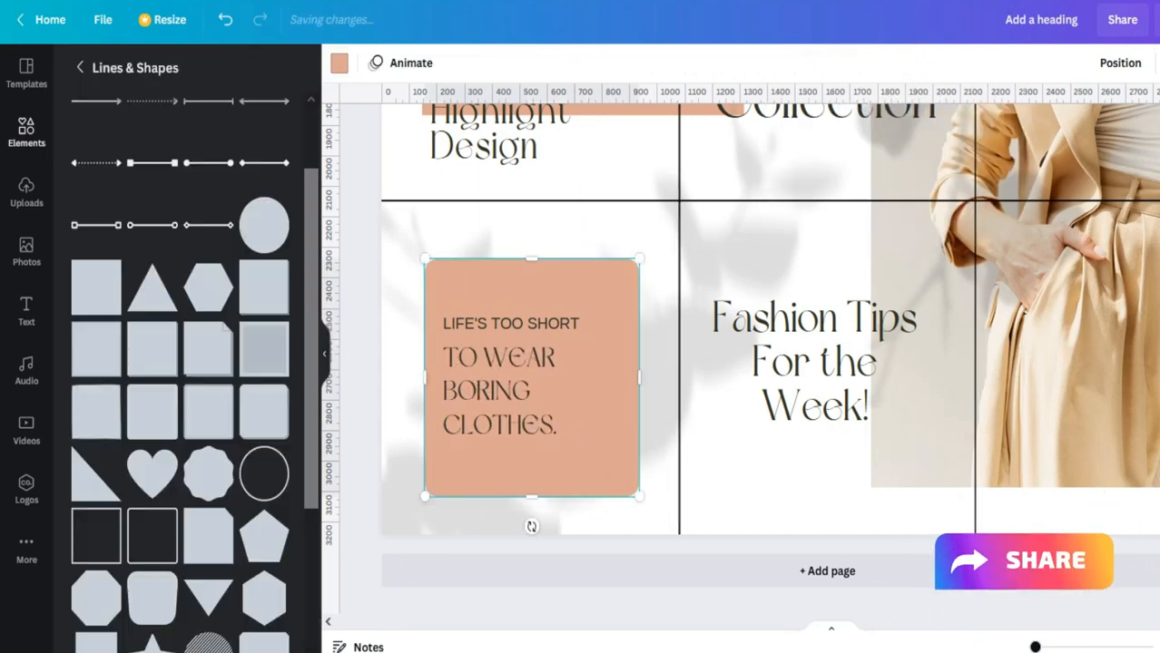
- Widen the letter spacing of "LIFE'S TOO SHORT" and scale the line down to fit above the quote
click(510, 323)
click(702, 62)
click(776, 63)
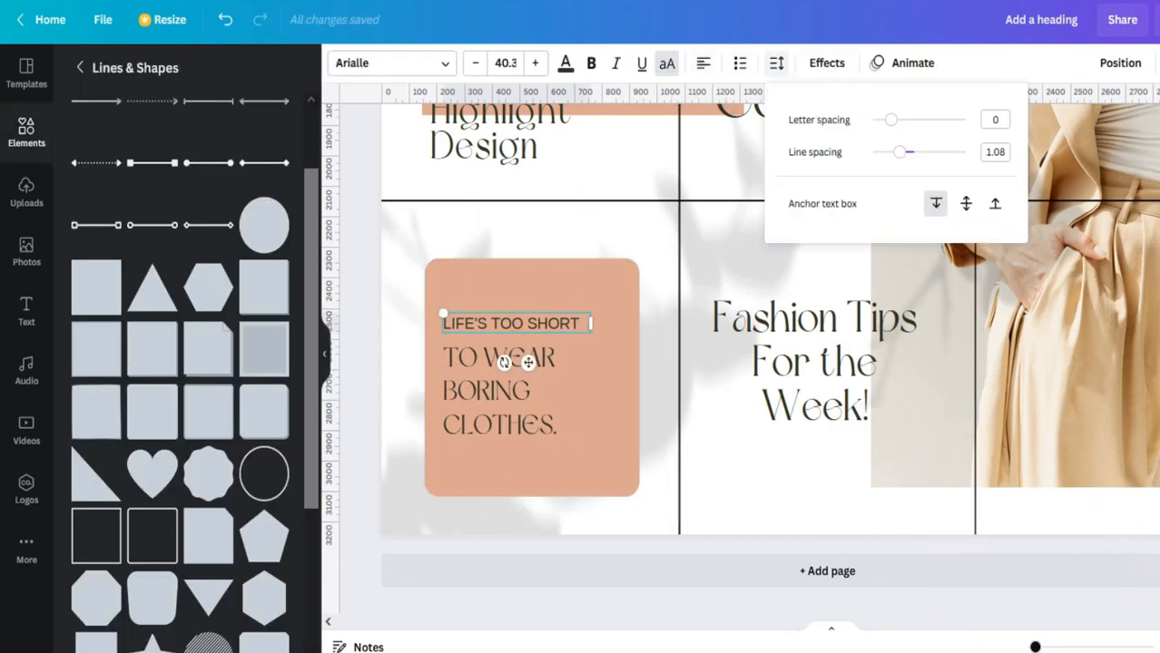
drag(890, 119, 899, 120)
drag(592, 331, 608, 327)
drag(608, 332, 573, 328)
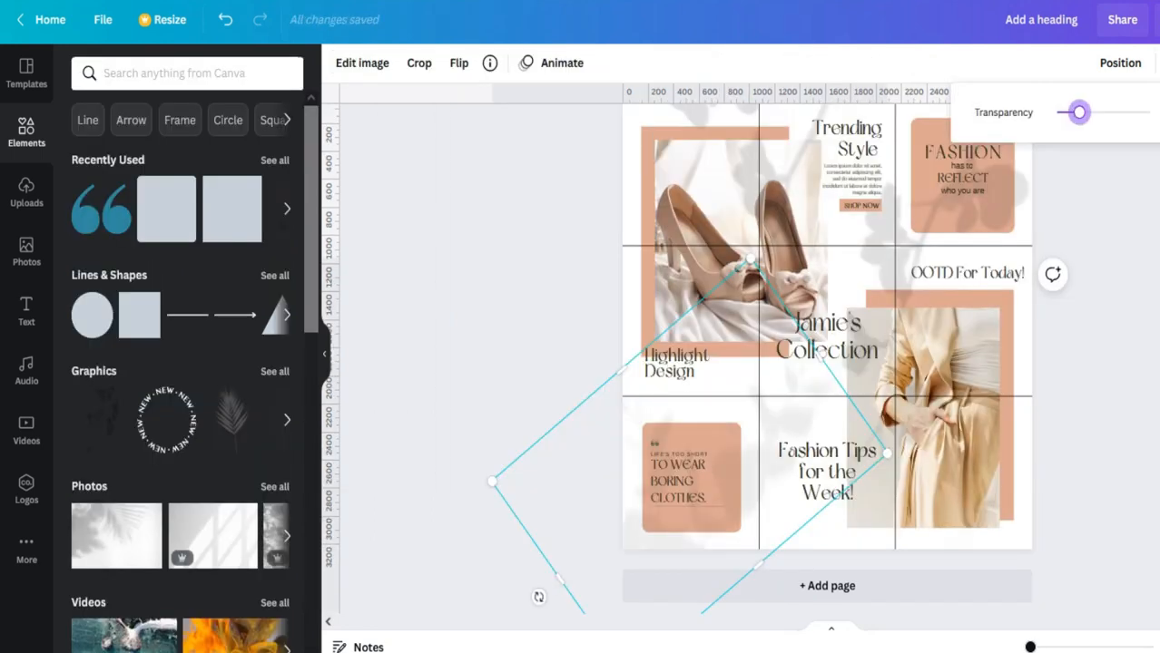
- Copy the thin line under the quote into the FASHION card, beneath "who you are"
click(1094, 214)
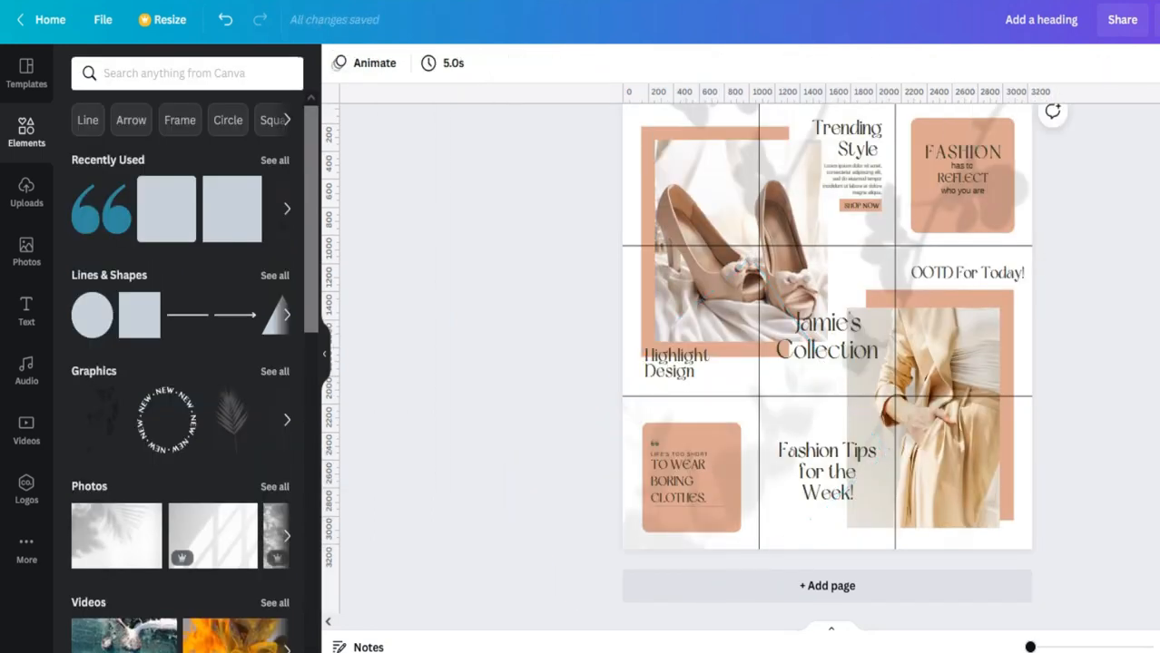
click(687, 507)
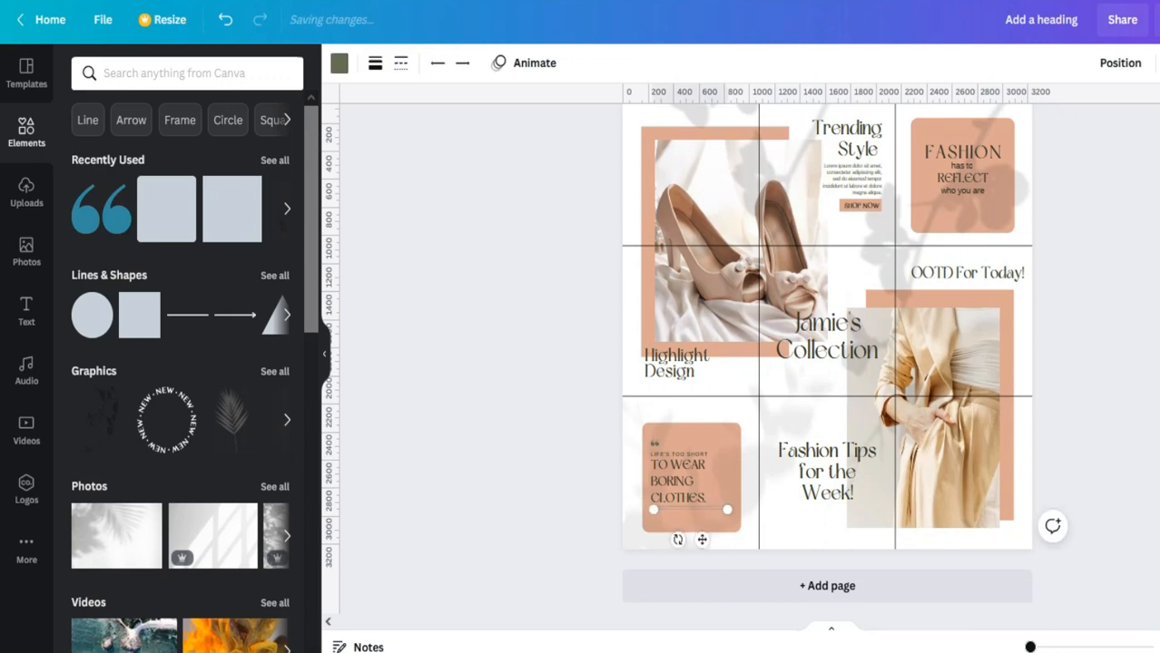
drag(702, 539, 982, 222)
click(1094, 214)
- Load fashion(1).png from Downloads as the input image in the PineTools image splitter
scroll(1094, 214, up, 1)
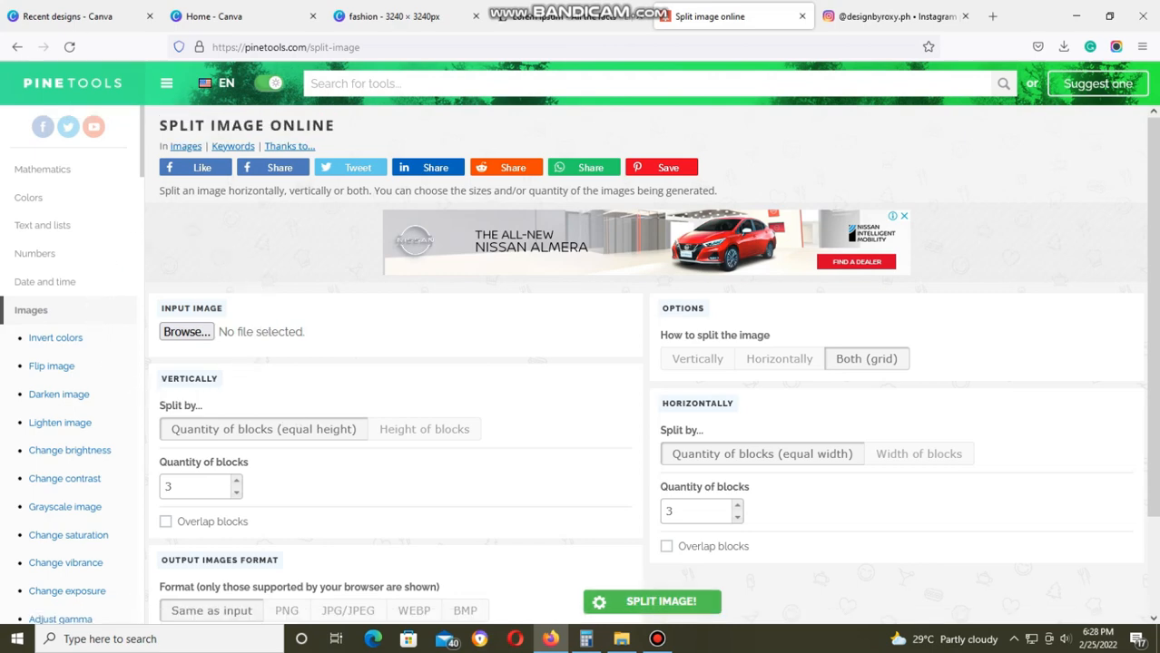
scroll(653, 363, down, 2)
scroll(650, 363, up, 1)
click(186, 300)
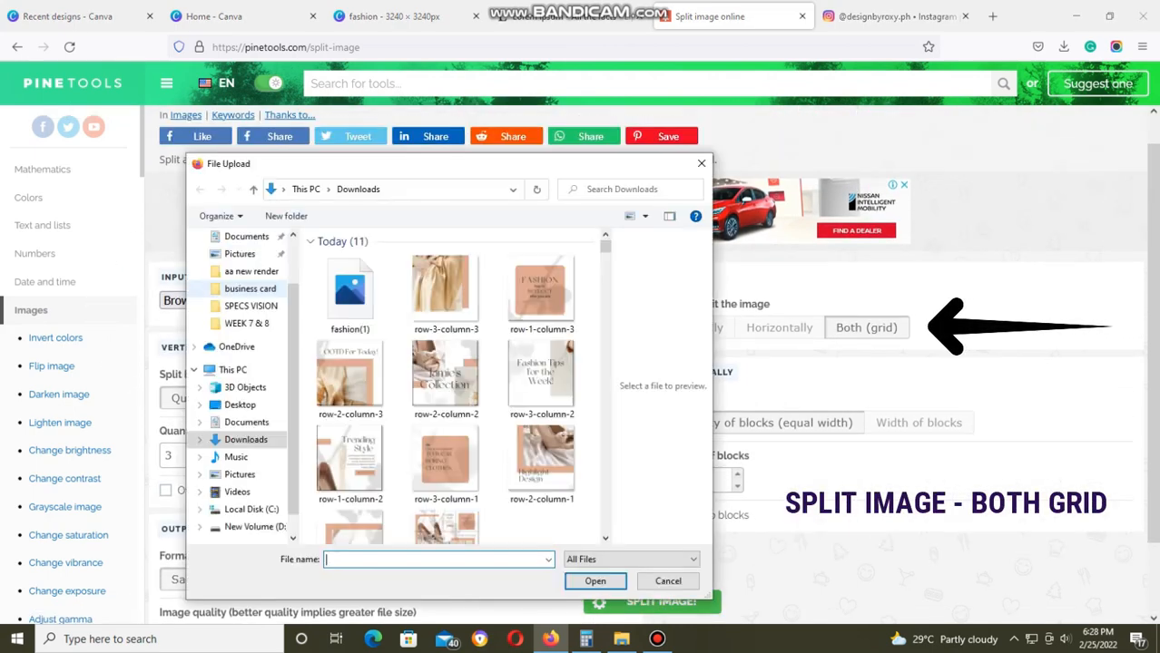
double_click(350, 290)
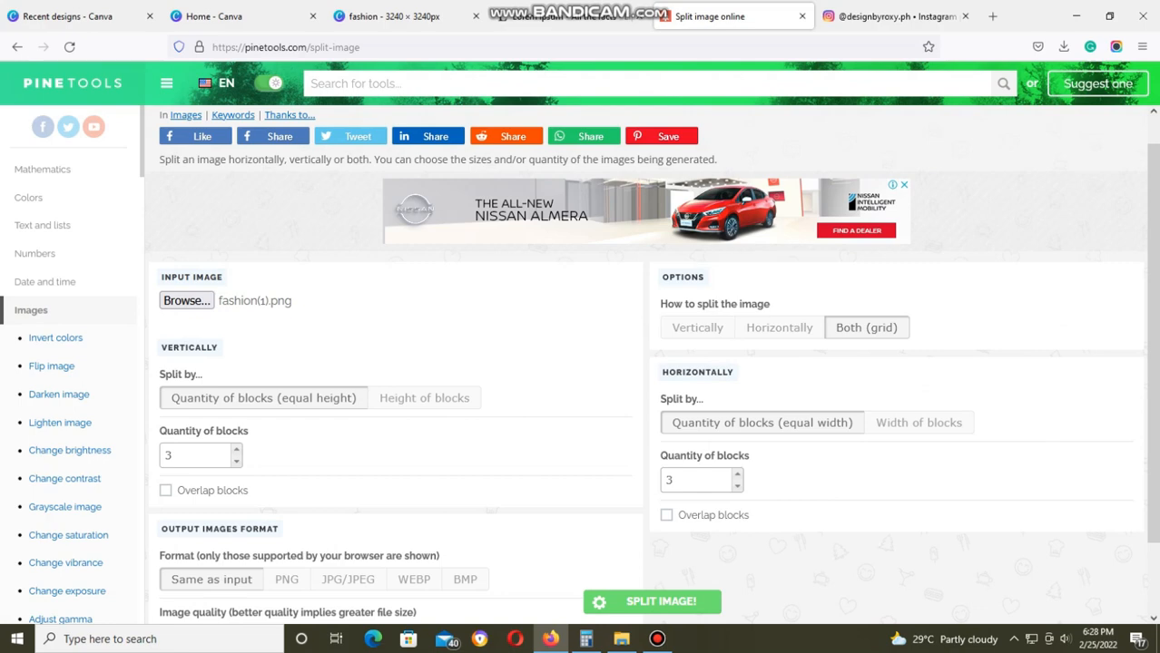
- Check that the vertical and horizontal block quantities are both 3, and split the image as a grid
scroll(653, 363, down, 1)
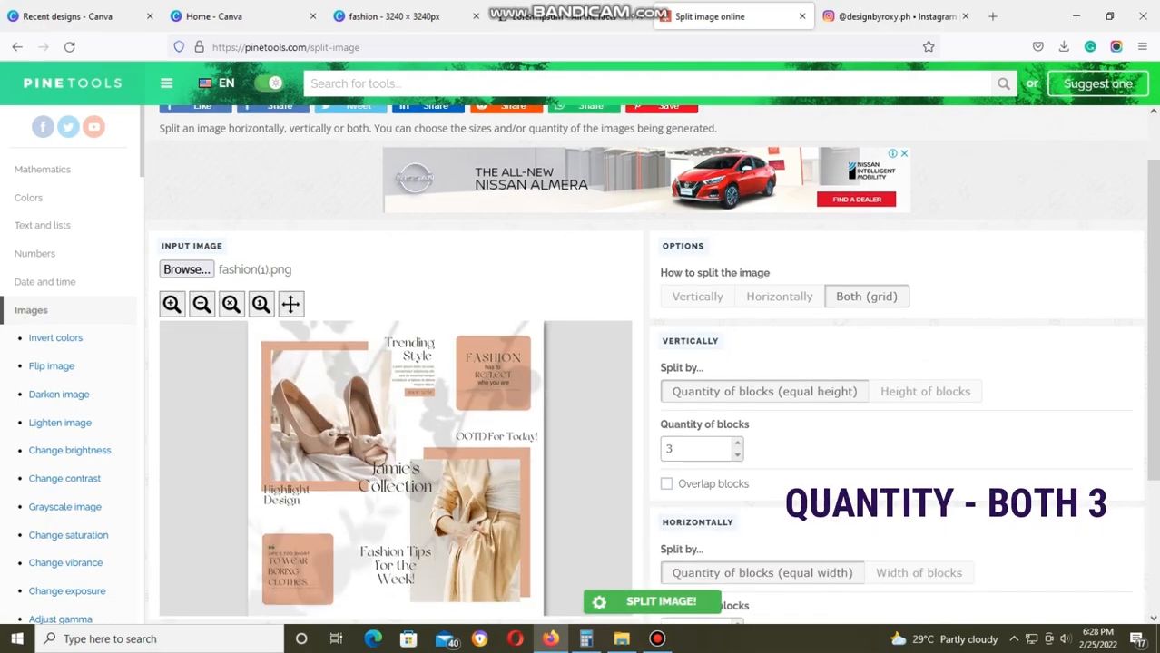
scroll(650, 363, down, 2)
scroll(654, 363, up, 3)
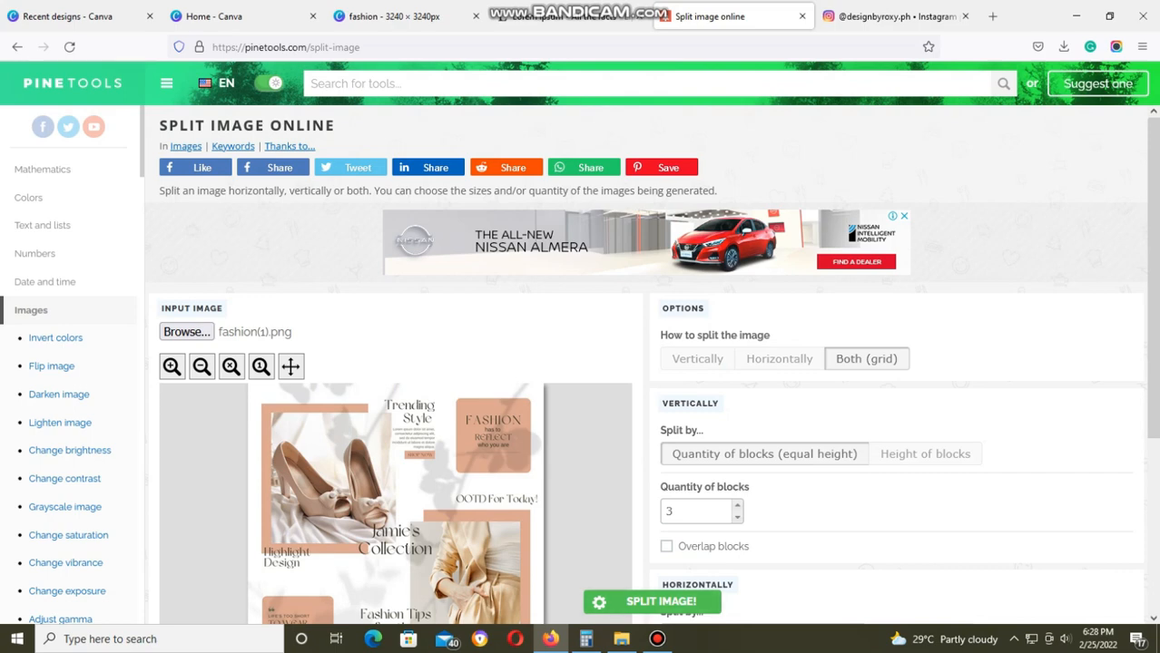
double_click(671, 511)
scroll(669, 511, down, 3)
click(671, 434)
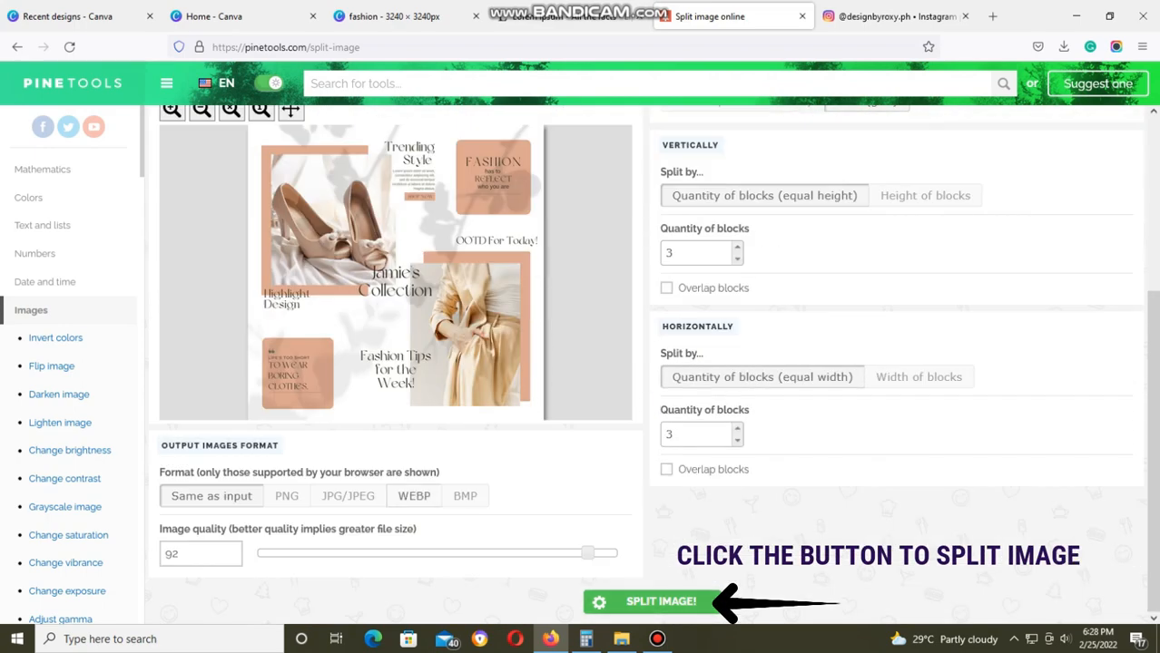
click(661, 602)
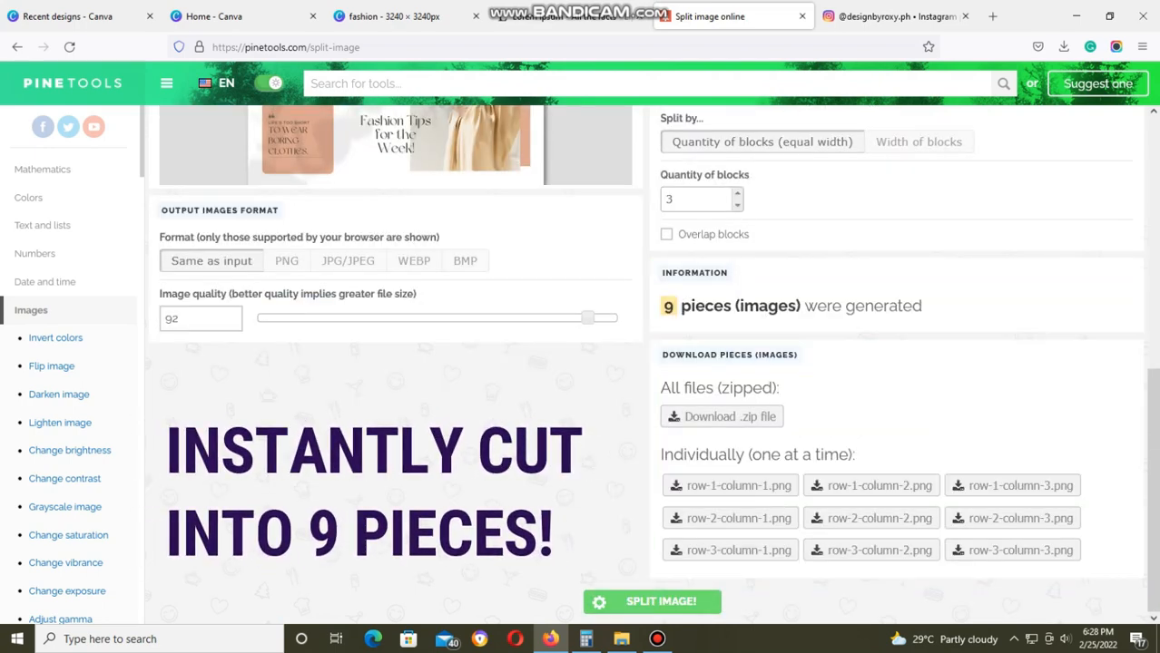
- Open the folder containing the downloaded fashion(1).png to view the separate tile images
click(1064, 46)
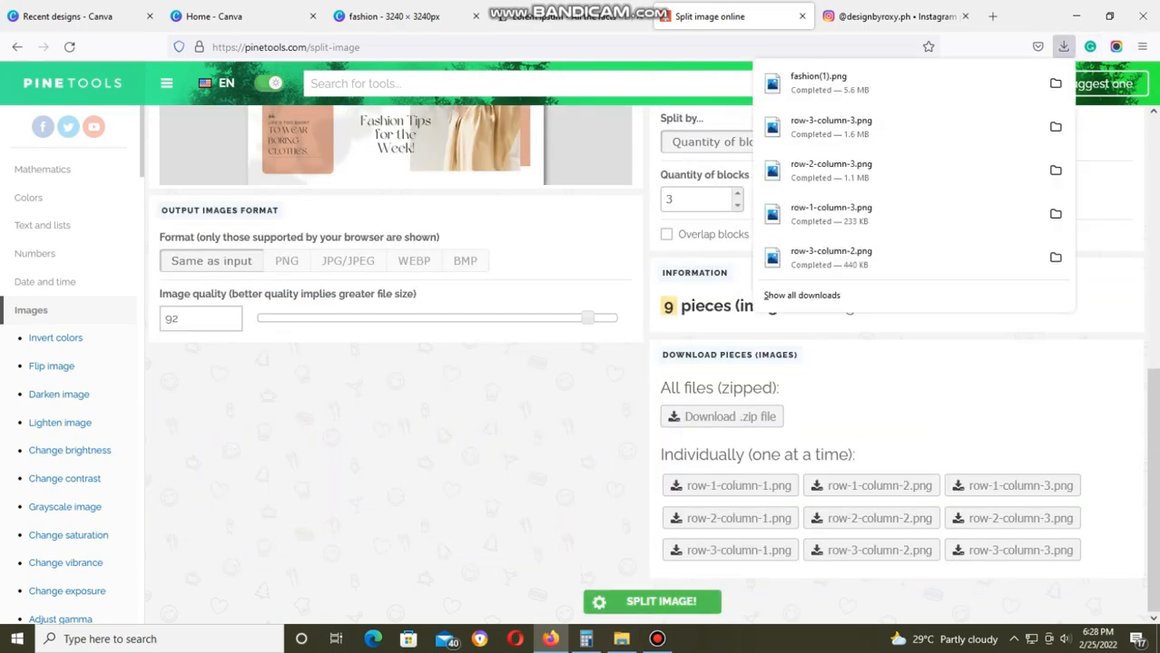
click(1056, 83)
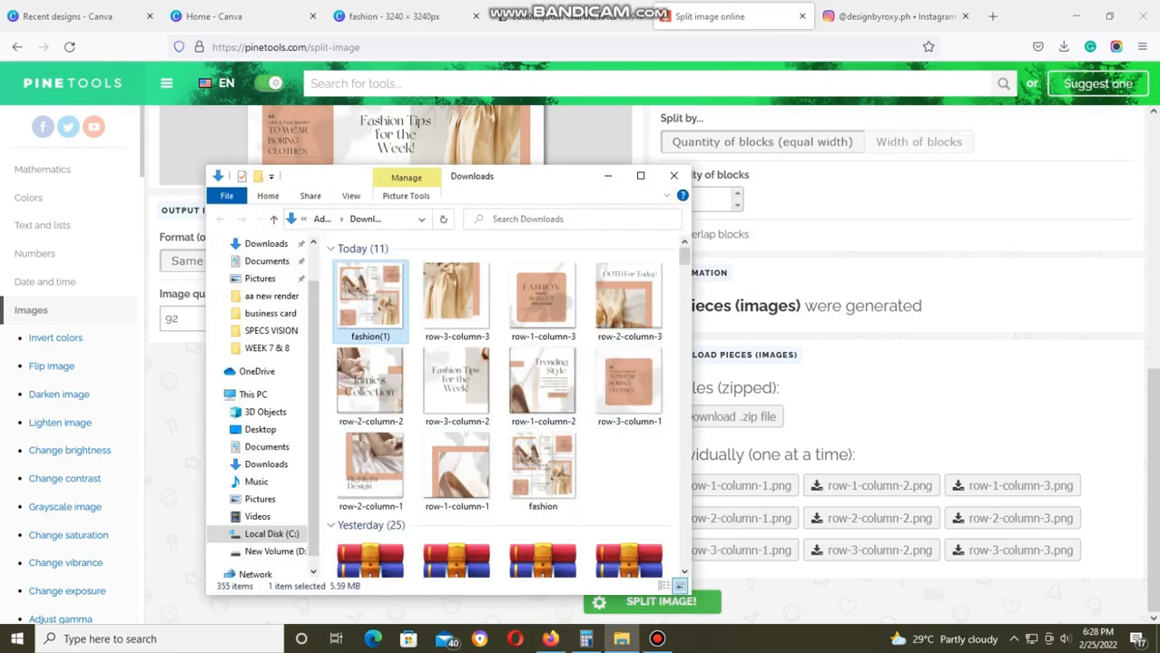
click(456, 467)
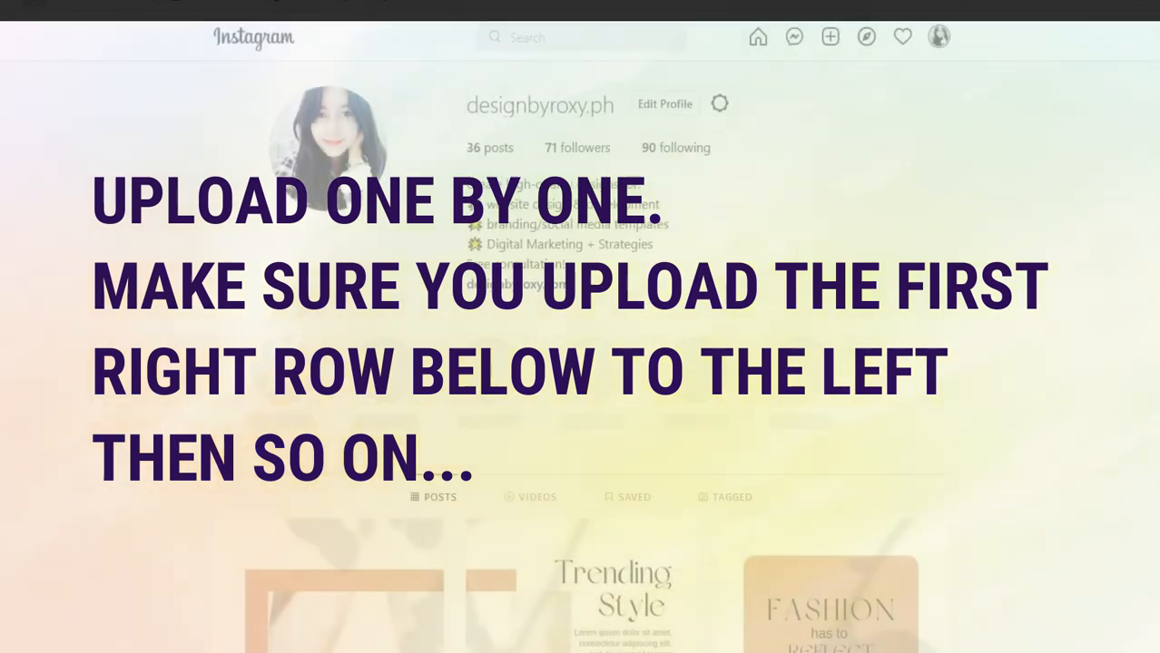
- Look through the Instagram profile's posts to examine how the nine tiles line up as a puzzle grid
scroll(581, 363, down, 2)
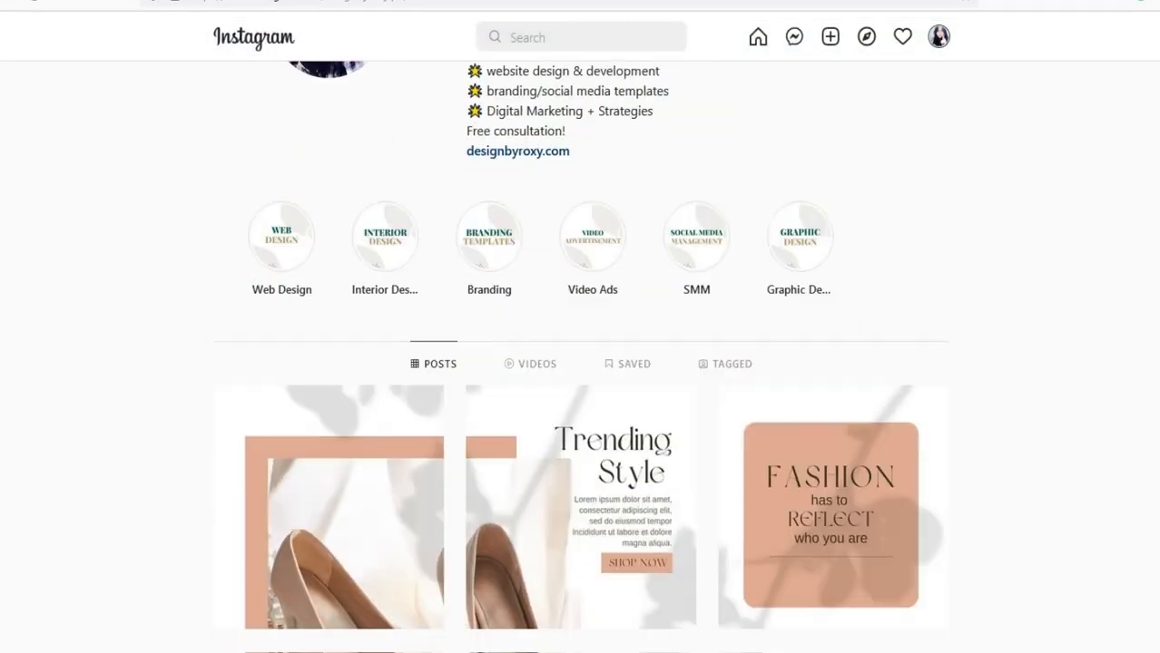
scroll(581, 363, down, 4)
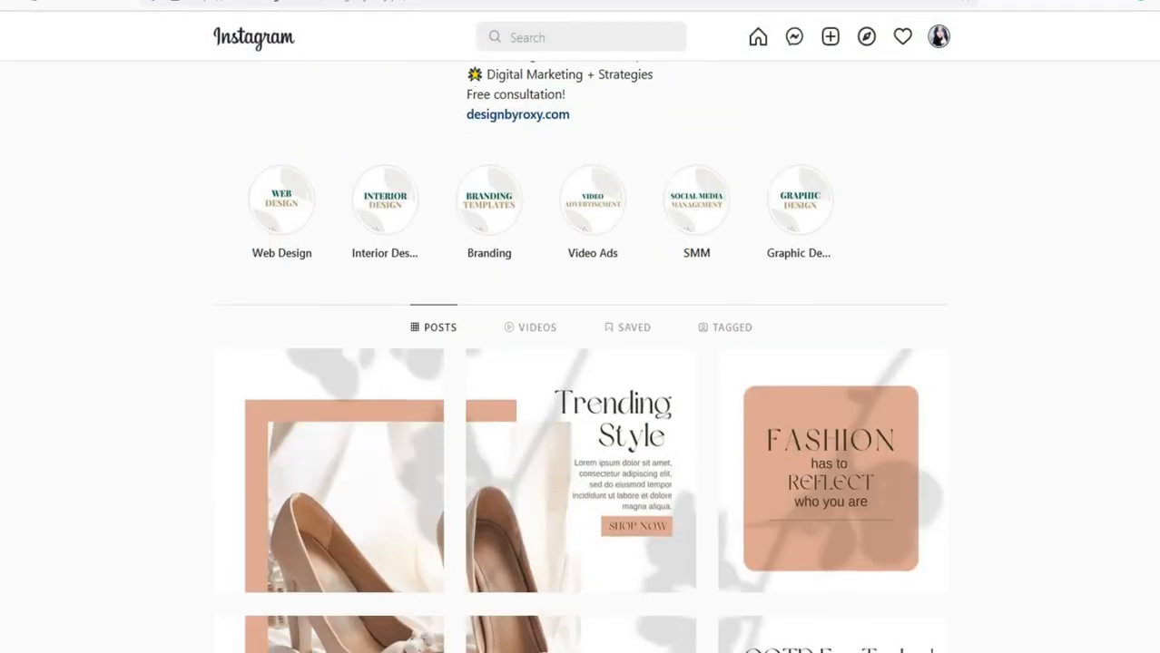
scroll(581, 363, down, 5)
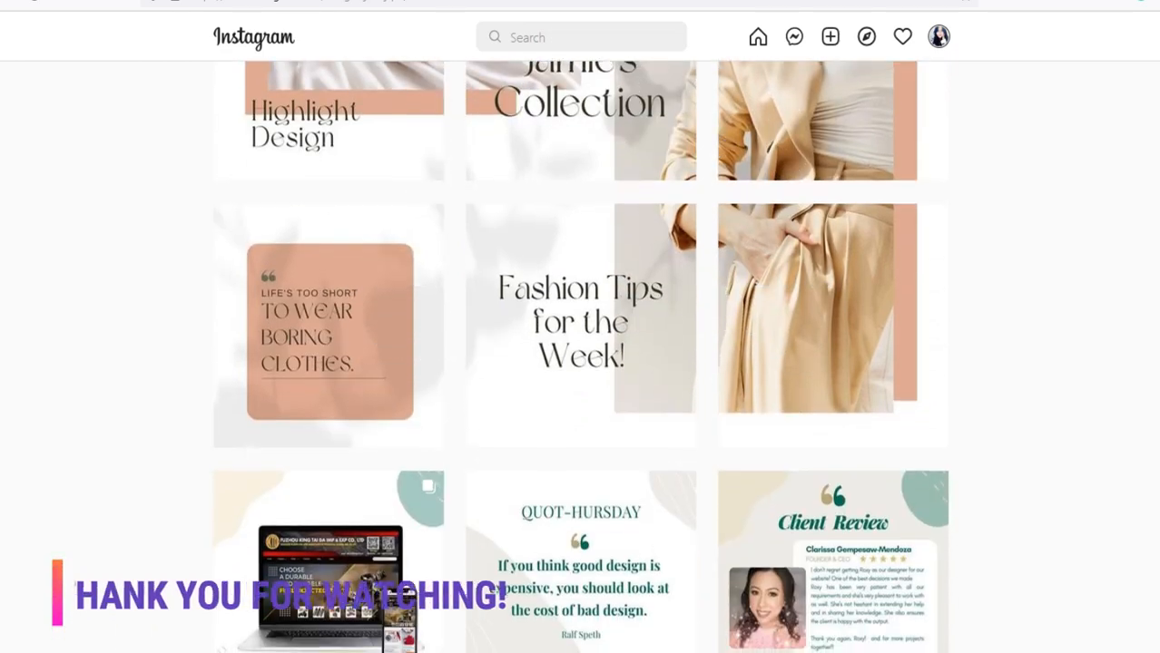
scroll(581, 363, up, 1)
scroll(580, 363, up, 5)
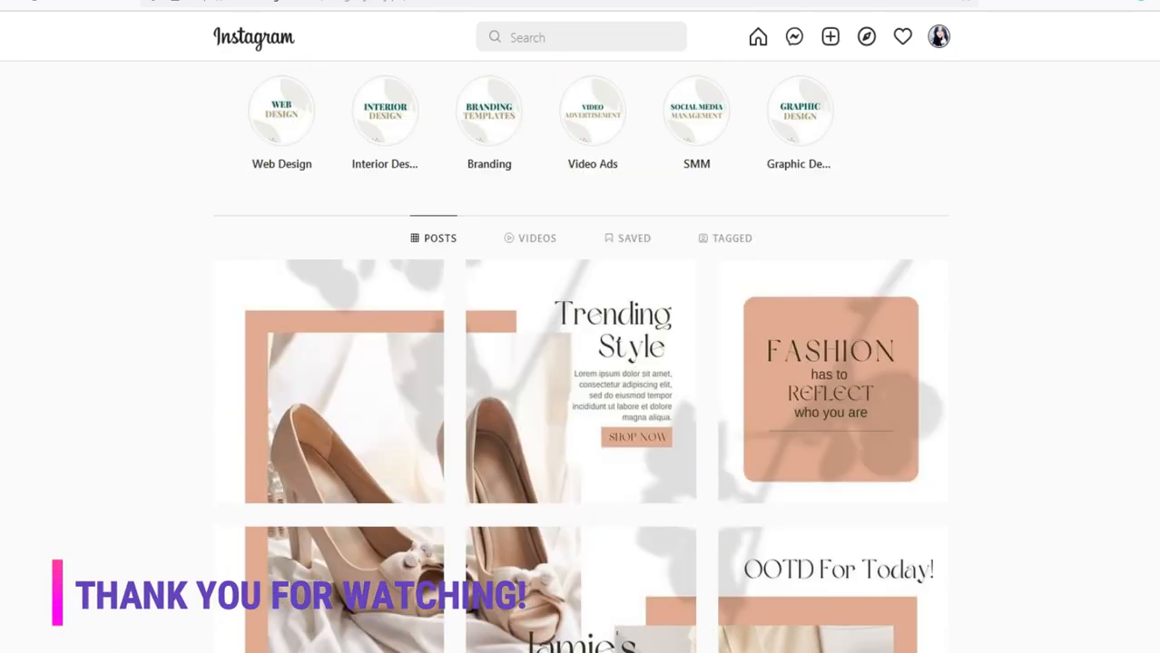
scroll(581, 363, down, 6)
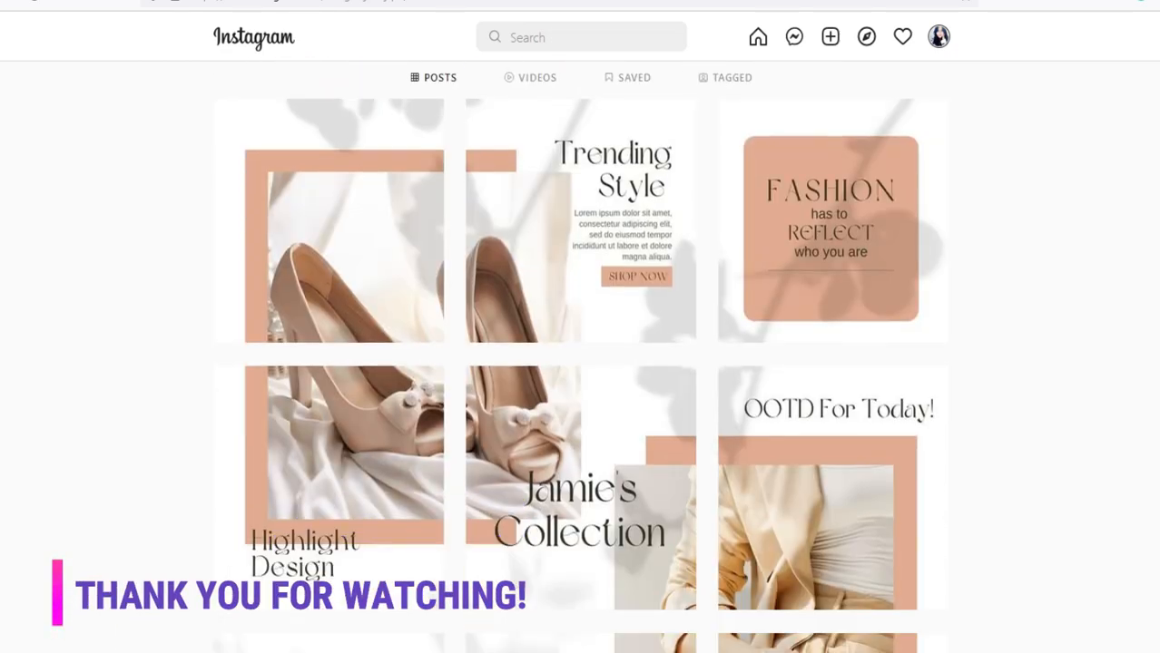
scroll(580, 363, down, 3)
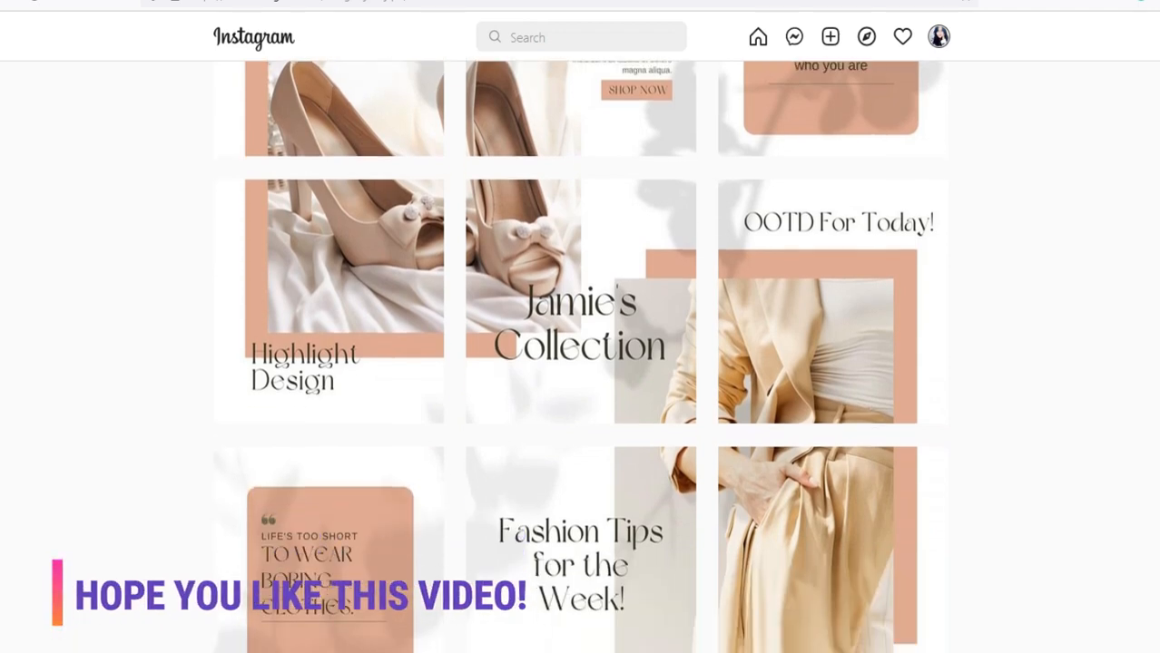
scroll(834, 227, up, 1)
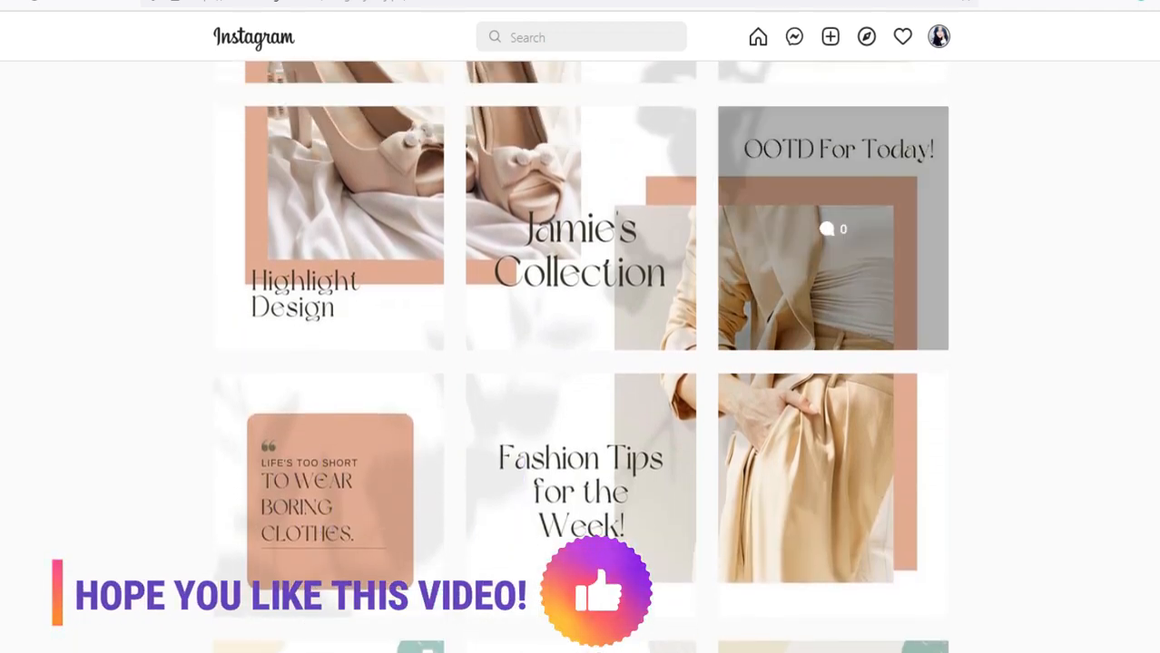